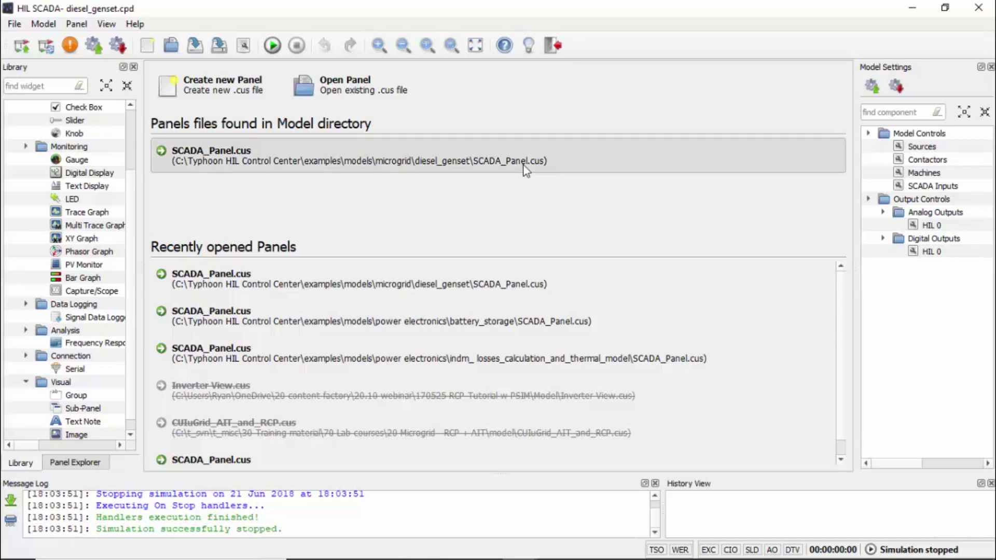
Step: Open the SCADA_Panel.cus panel and select the Diesel Genset sub-panel widget
{"action": "left_click", "coordinate": [524, 166]}
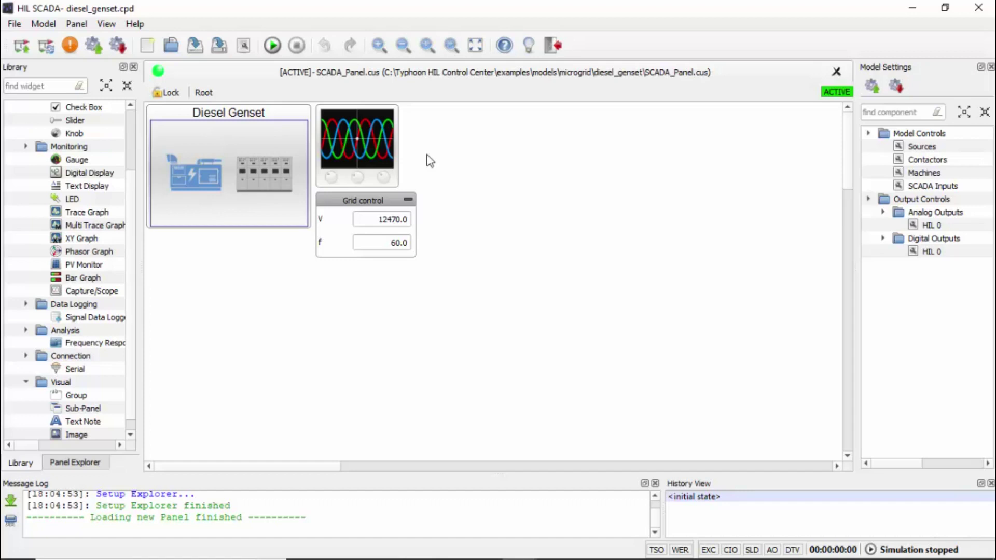
{"action": "left_click", "coordinate": [217, 167]}
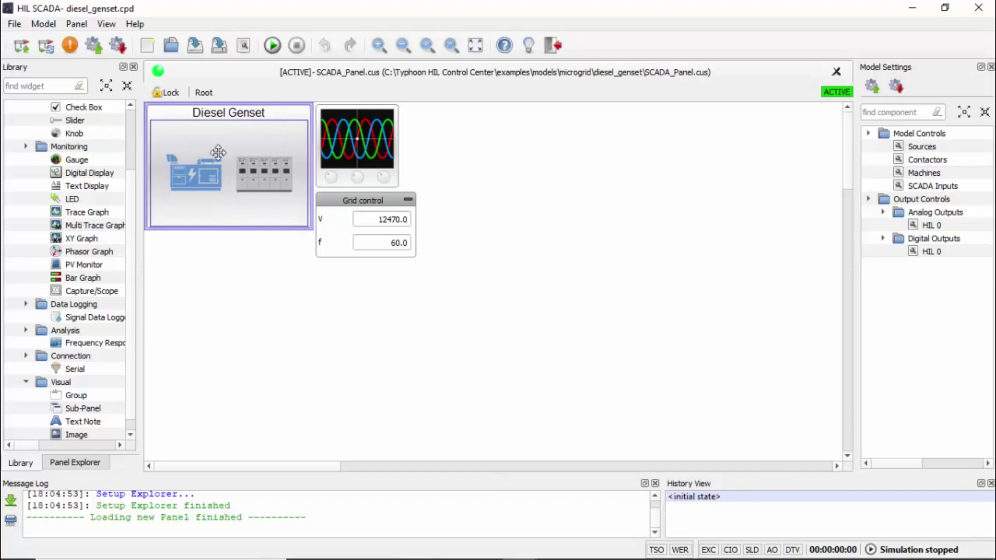
Step: Enter the Diesel Genset sub-panel to reveal its gauges, reference sliders and plots
{"action": "double_click", "coordinate": [233, 180]}
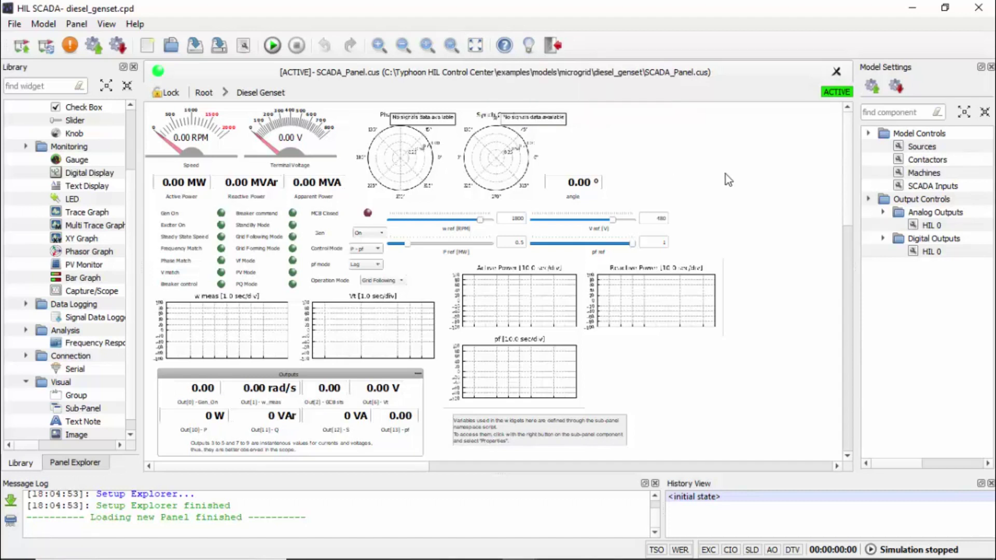
Step: Show the Diesel Genset panel full-screen and adjust the zoom so it fits in view
{"action": "left_click", "coordinate": [476, 47]}
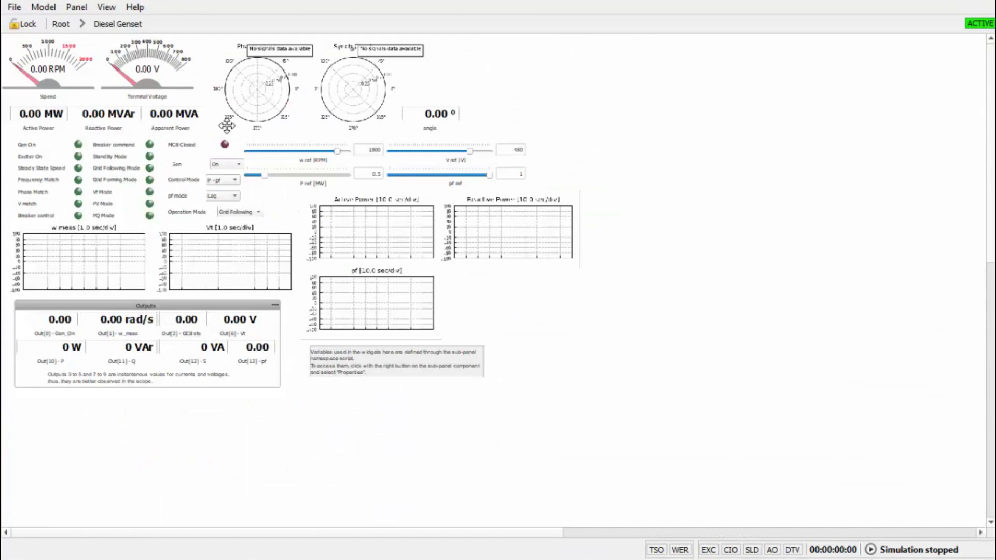
{"action": "scroll", "coordinate": [227, 126], "scroll_direction": "up", "scroll_amount": 3}
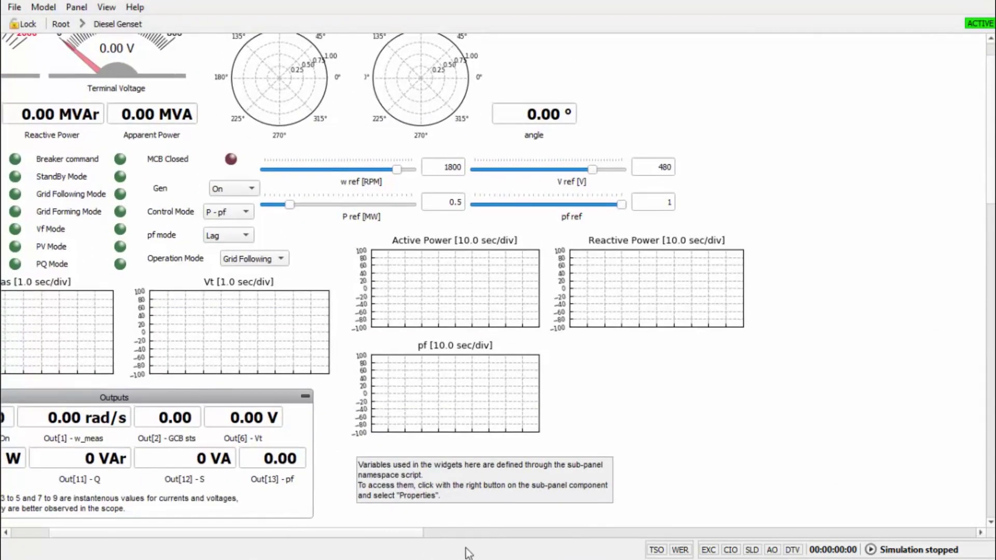
{"action": "left_click", "coordinate": [453, 532]}
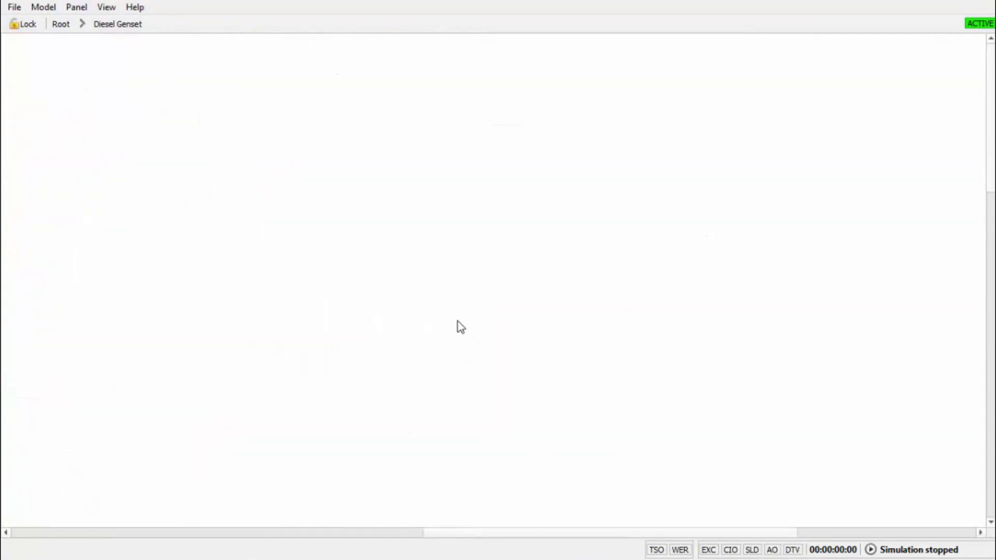
{"action": "scroll", "coordinate": [412, 316], "scroll_direction": "down", "scroll_amount": 3}
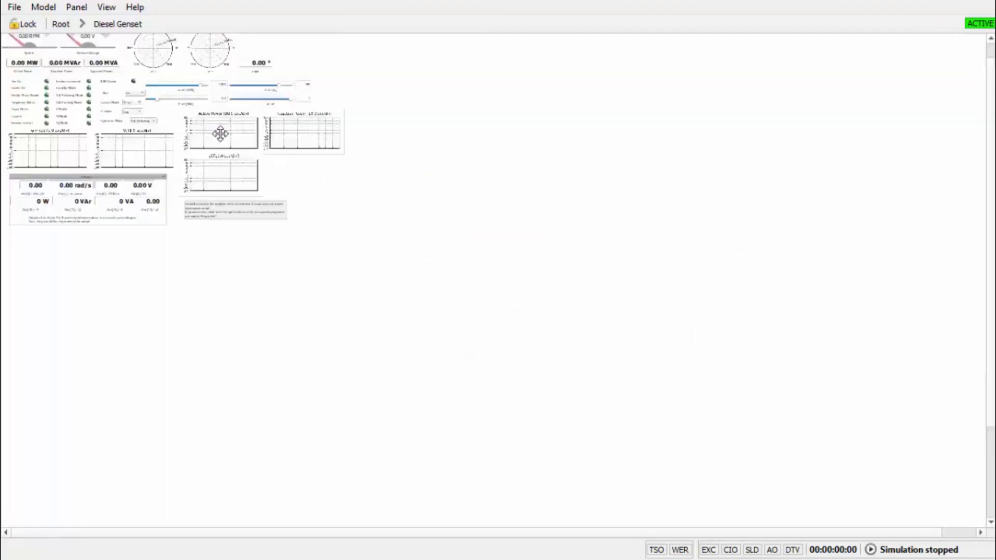
{"action": "scroll", "coordinate": [220, 134], "scroll_direction": "up", "scroll_amount": 3}
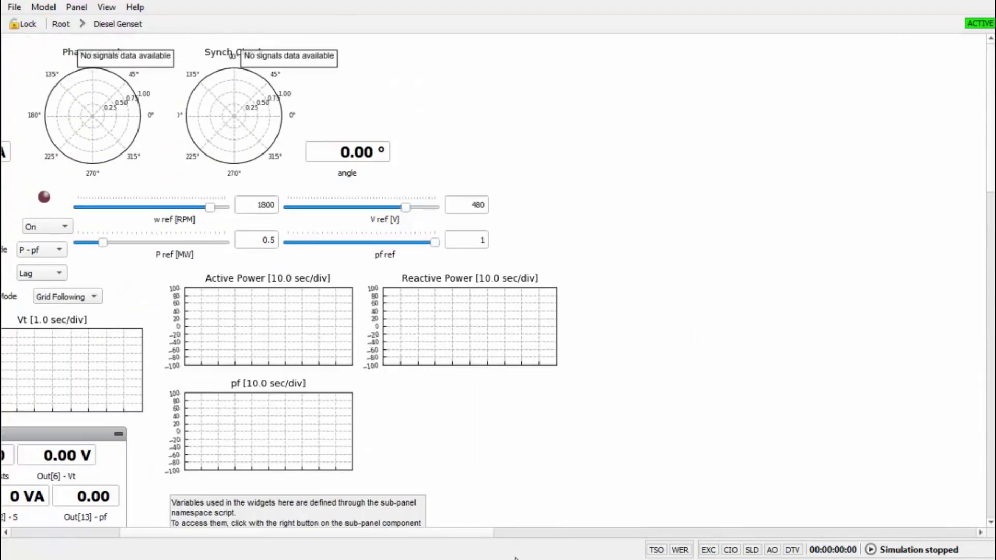
{"action": "left_click", "coordinate": [511, 534]}
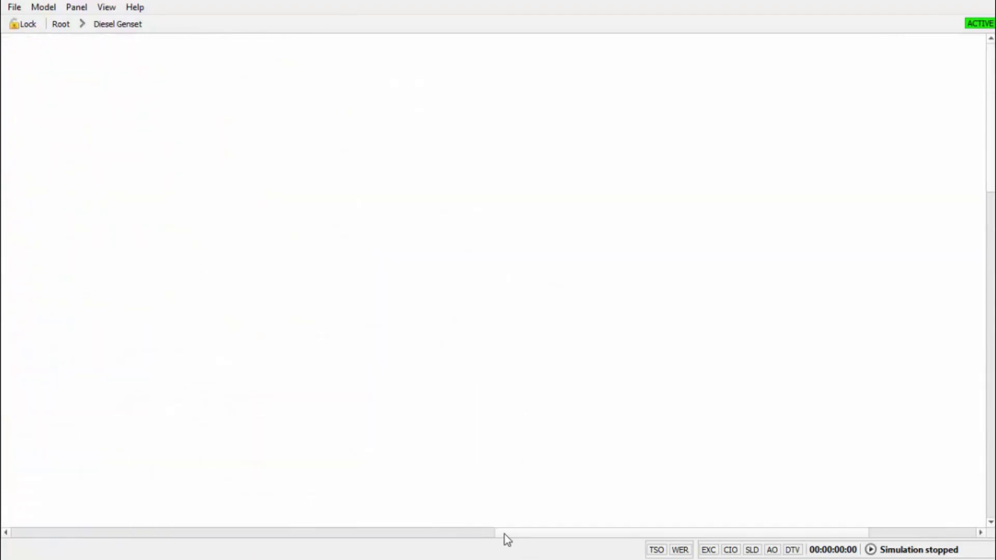
{"action": "left_click", "coordinate": [477, 533]}
{"action": "left_click", "coordinate": [83, 530]}
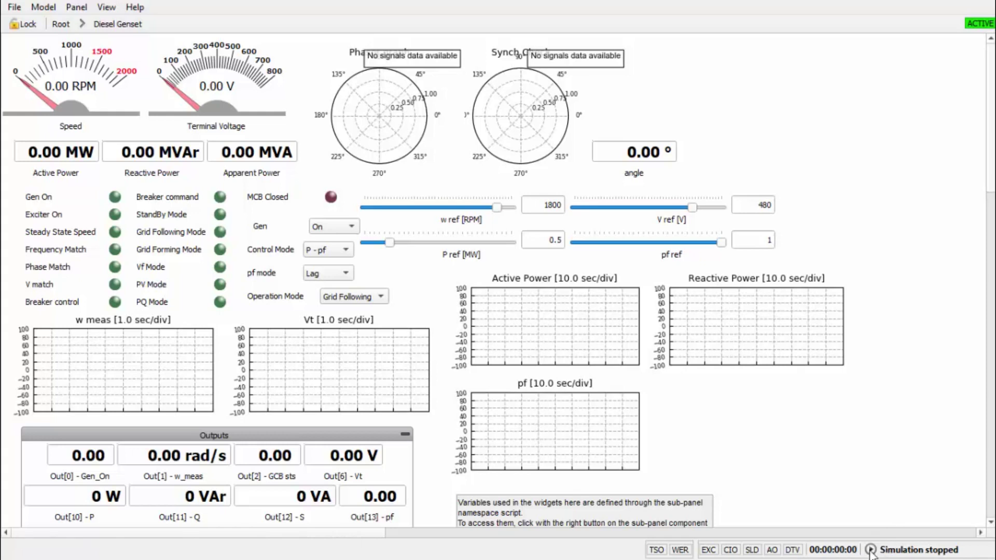
Step: Start the simulation with the genset in StandBy and select the Gen on/off selector
{"action": "left_click", "coordinate": [870, 551]}
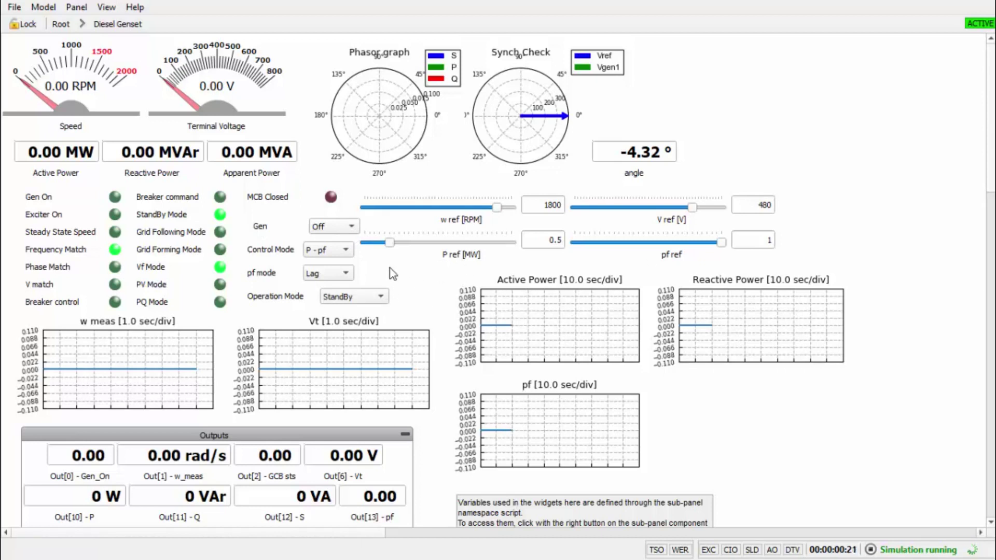
{"action": "left_click", "coordinate": [281, 229]}
{"action": "left_click_drag", "start_coordinate": [280, 229], "coordinate": [275, 229]}
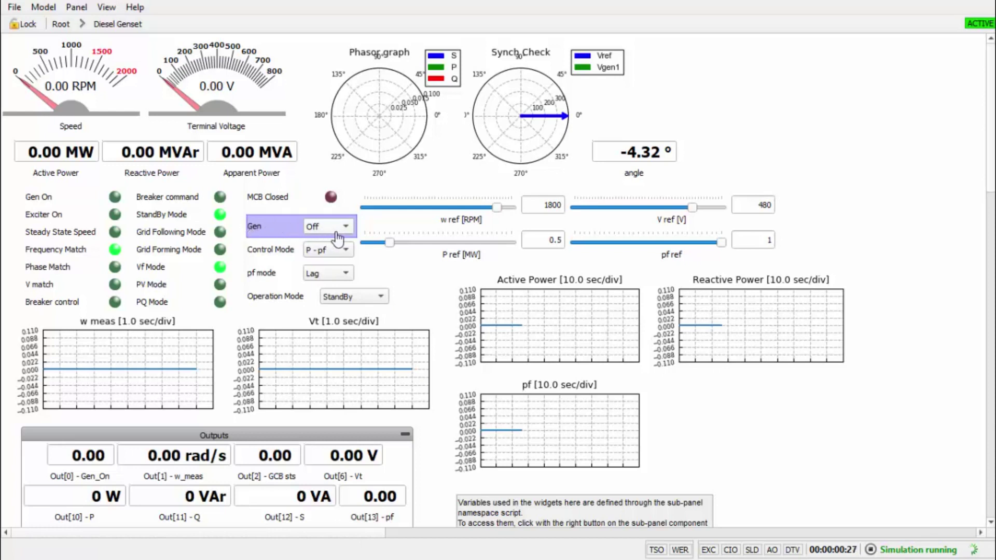
Step: Switch Gen to On, then inspect the Speed and Terminal Voltage gauges and w meas/Vt plots
{"action": "left_click", "coordinate": [335, 231]}
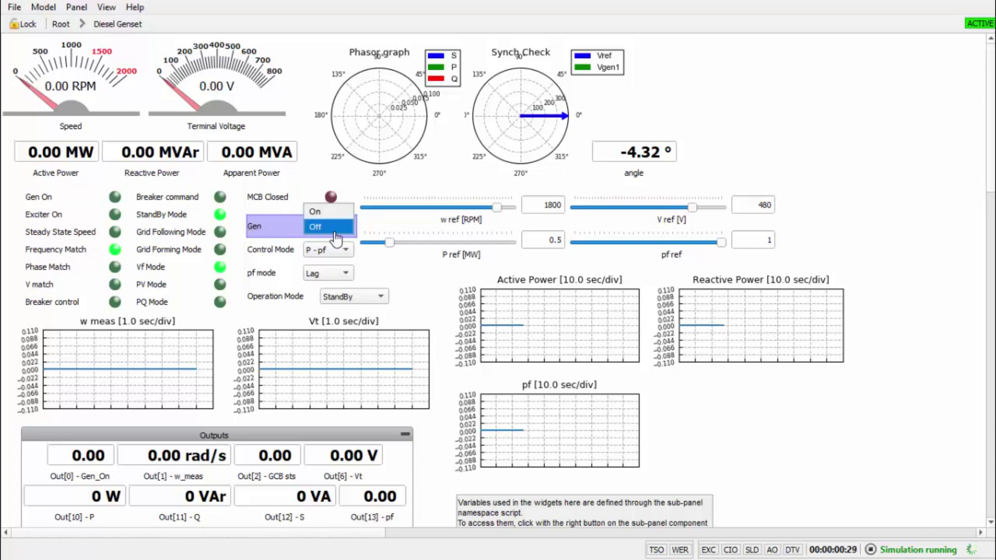
{"action": "left_click", "coordinate": [329, 213]}
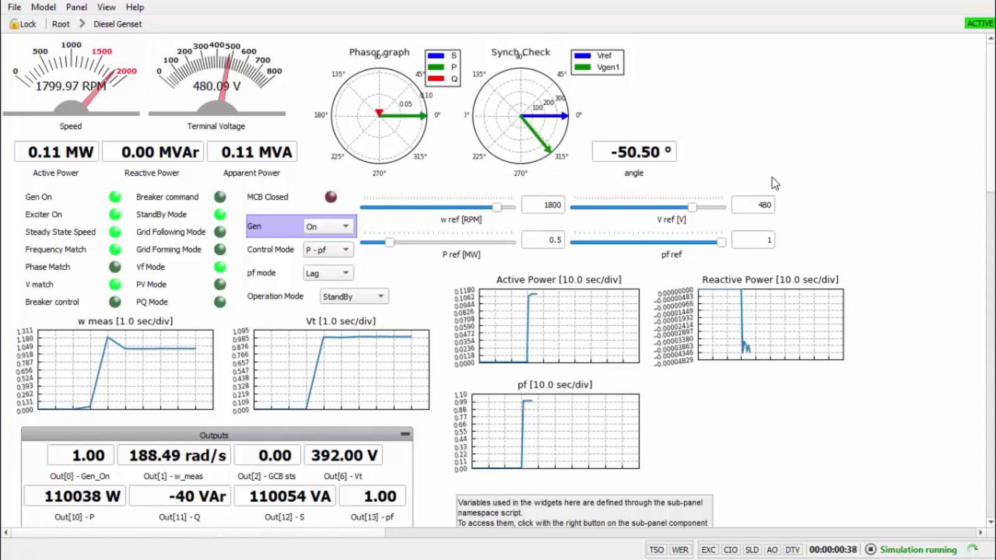
{"action": "left_click", "coordinate": [59, 87]}
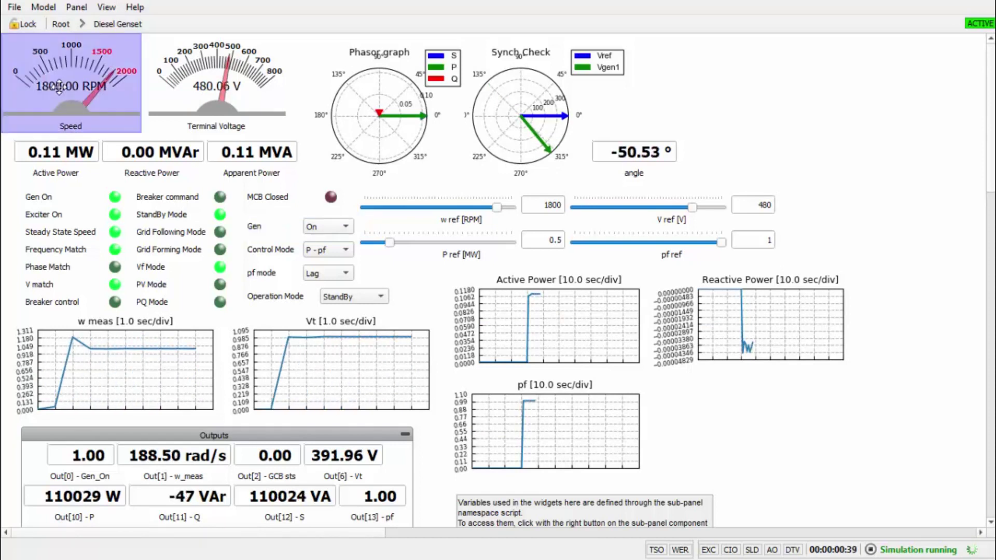
{"action": "left_click", "coordinate": [193, 91]}
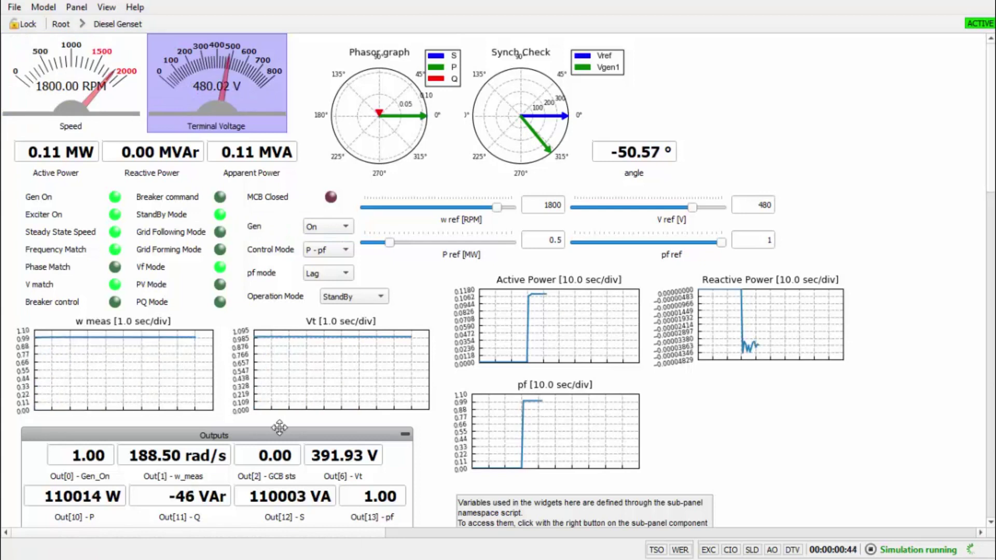
{"action": "left_click", "coordinate": [191, 387]}
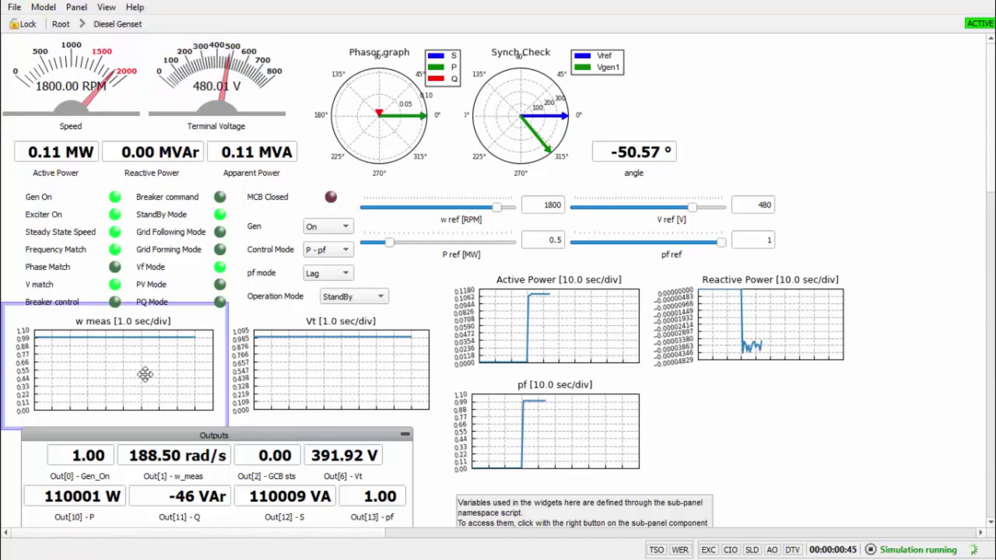
{"action": "left_click", "coordinate": [339, 374]}
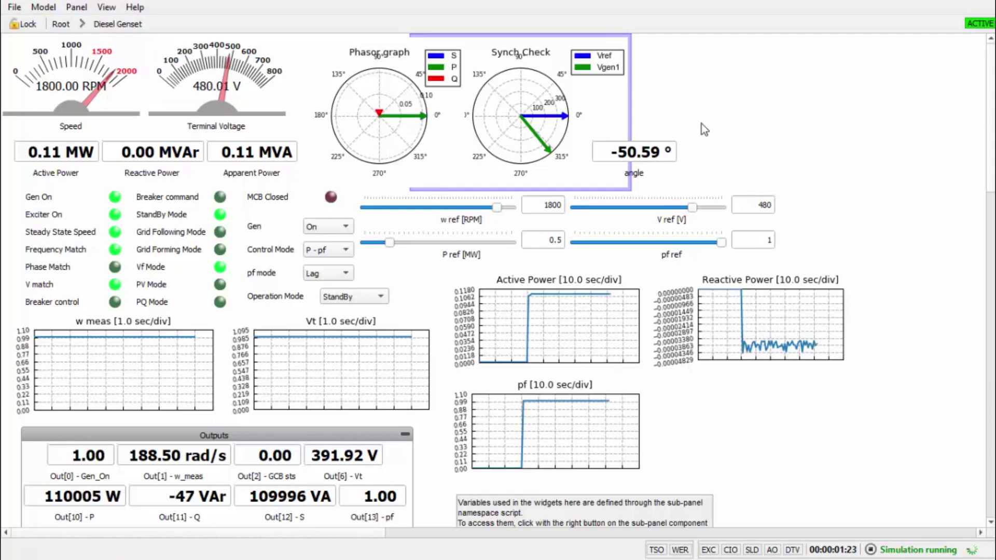
{"action": "left_click", "coordinate": [702, 124]}
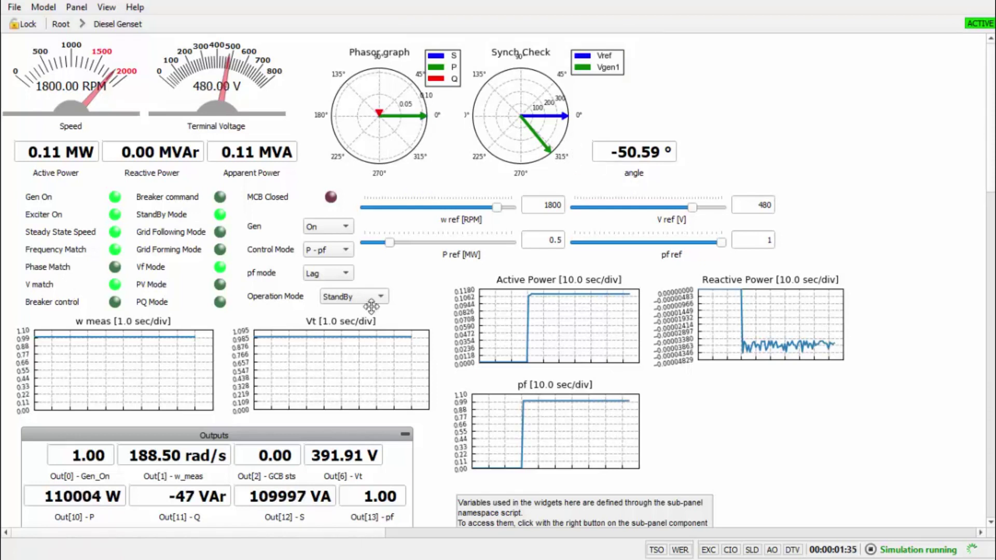
{"action": "left_click", "coordinate": [278, 297]}
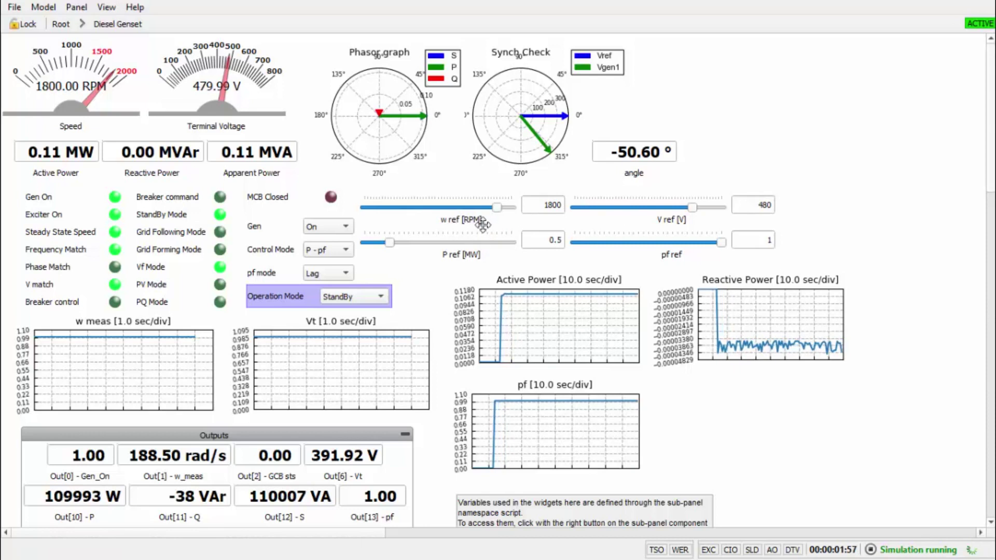
Step: Lower the speed reference w ref from 1800 to 1731 RPM and check the speed response
{"action": "left_click", "coordinate": [482, 225]}
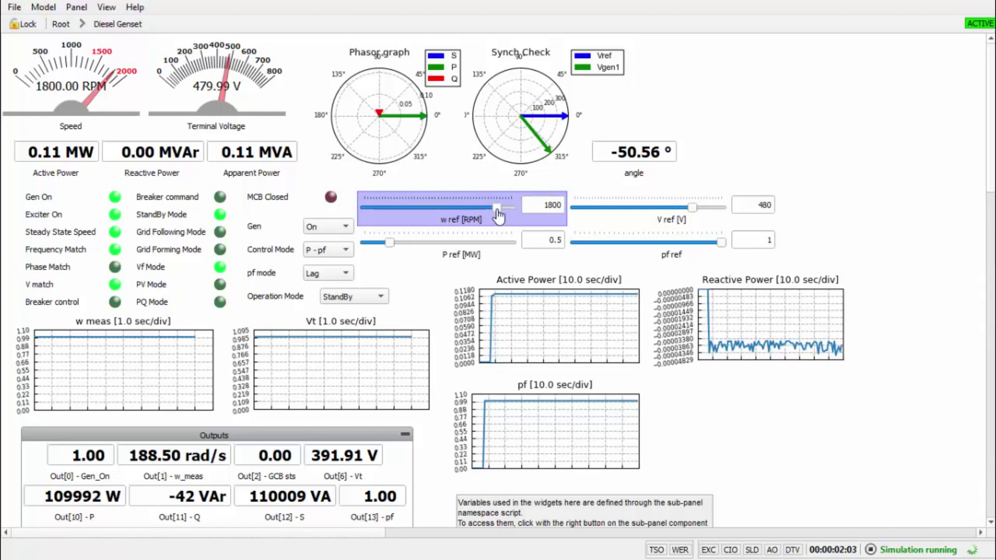
{"action": "left_click_drag", "start_coordinate": [497, 208], "coordinate": [492, 210]}
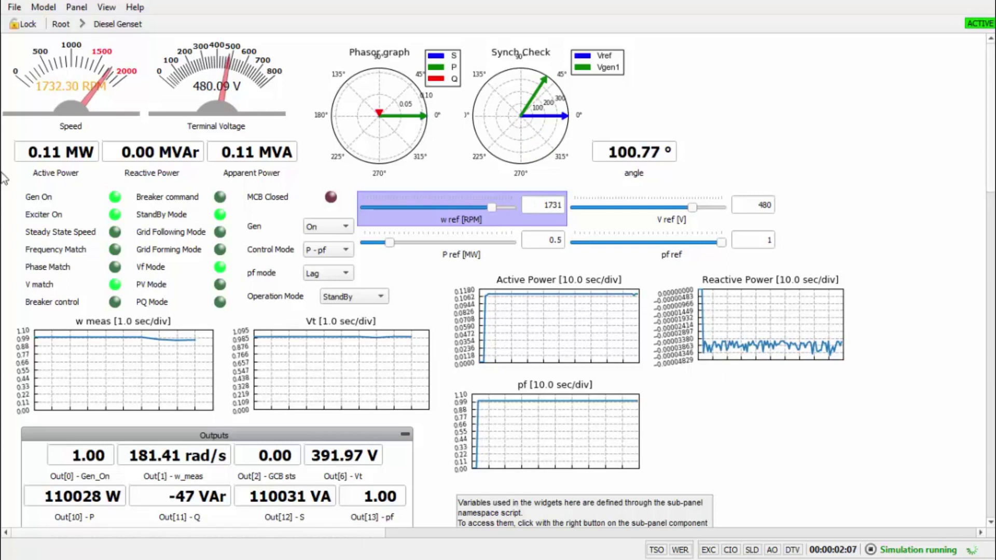
{"action": "left_click", "coordinate": [69, 115]}
{"action": "left_click", "coordinate": [114, 363]}
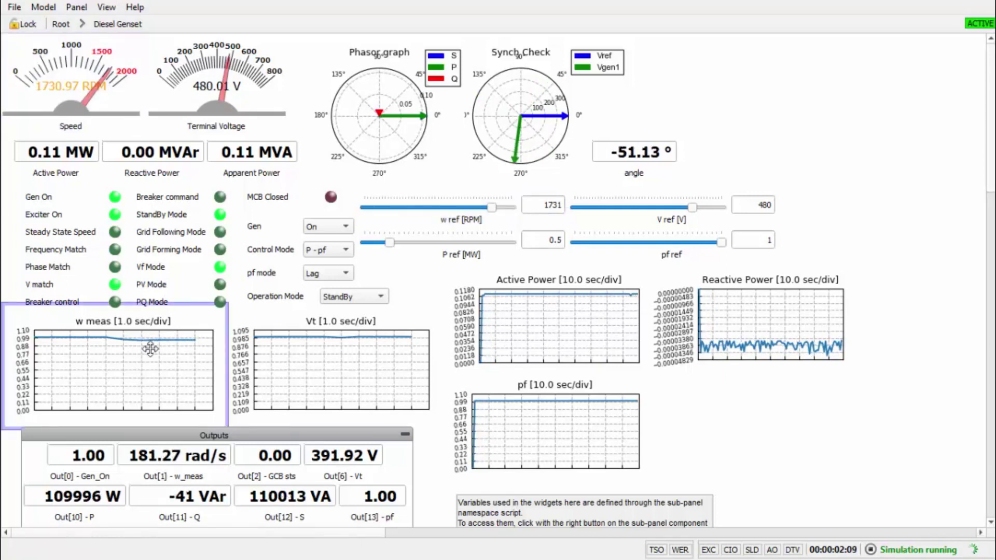
{"action": "left_click", "coordinate": [828, 135]}
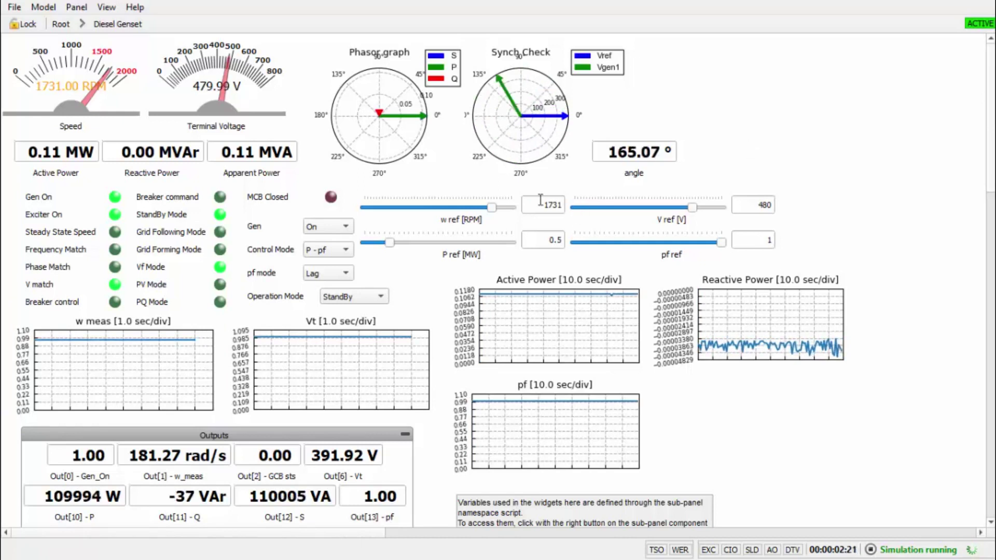
Step: Set the speed reference w ref back to 1800 RPM
{"action": "left_click_drag", "start_coordinate": [534, 204], "coordinate": [571, 218]}
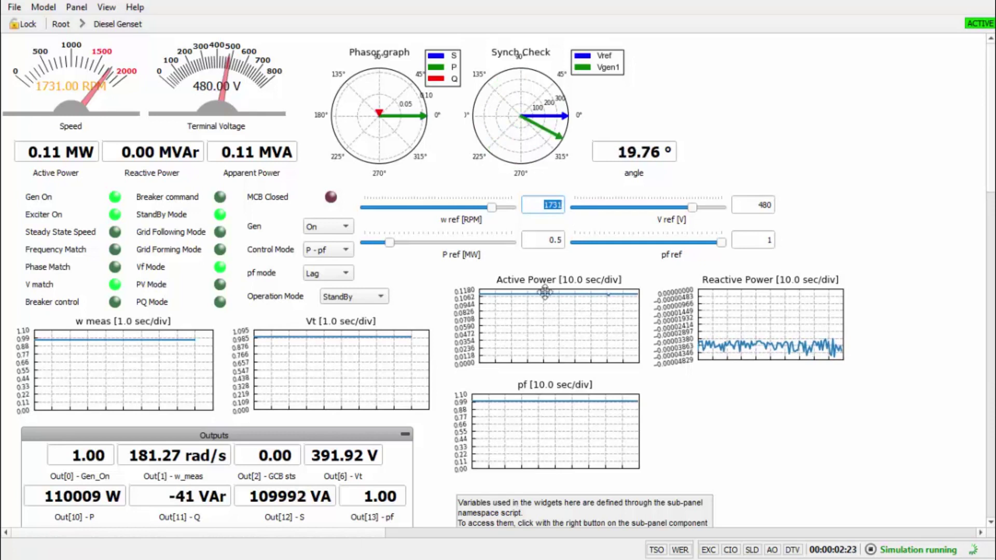
{"action": "type", "text": "1800"}
{"action": "key", "text": "Return"}
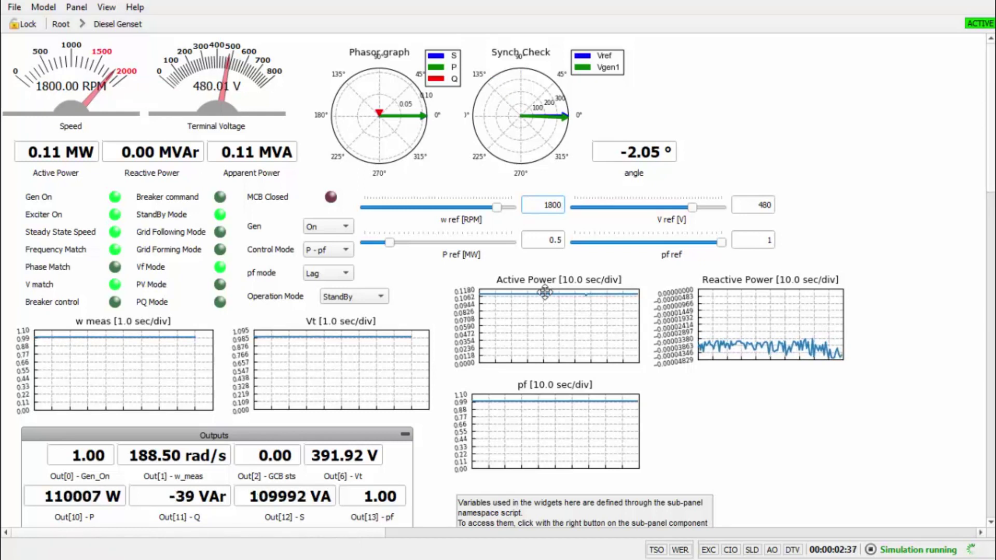
Step: Step the voltage reference V ref up to 495 V and watch the terminal voltage
{"action": "double_click", "coordinate": [773, 208]}
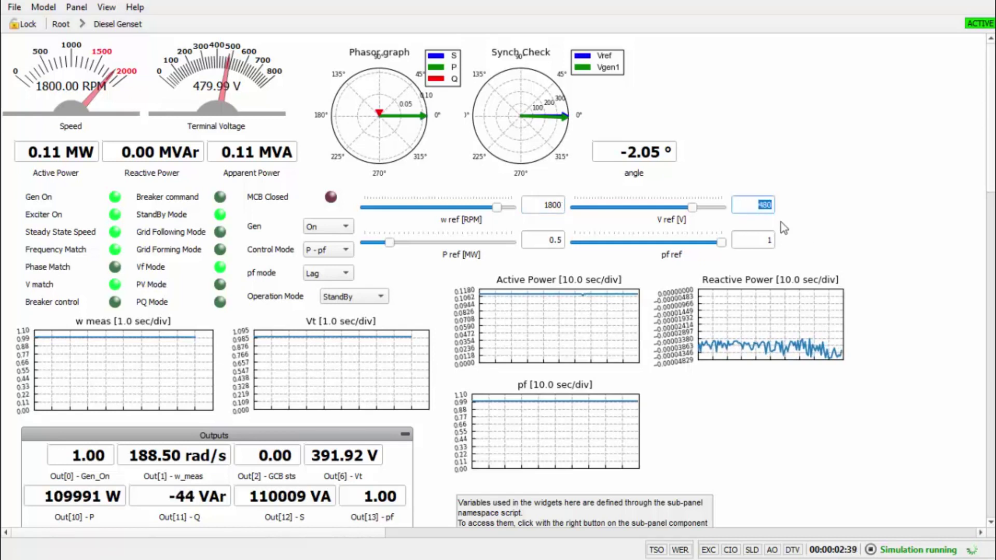
{"action": "type", "text": "49"}
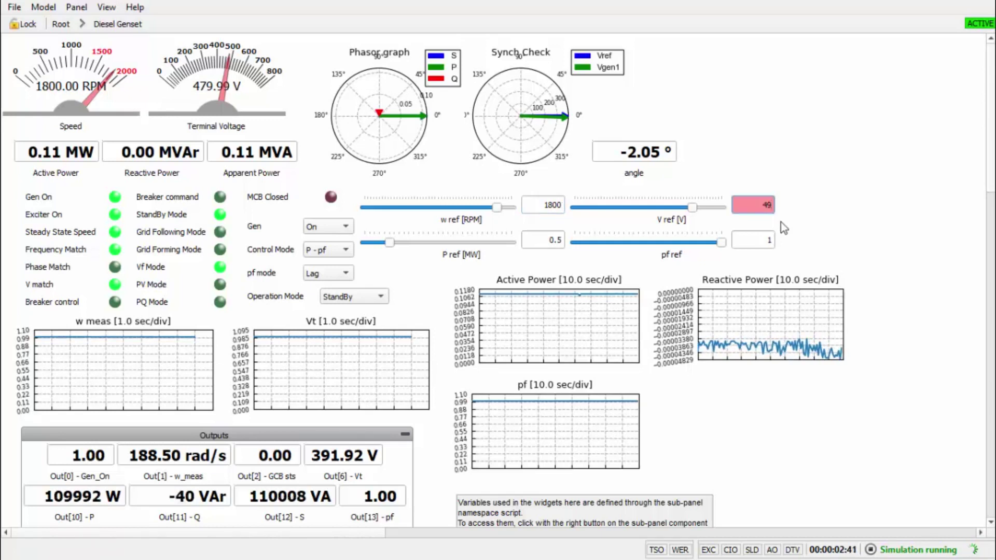
{"action": "type", "text": "5"}
{"action": "key", "text": "Return"}
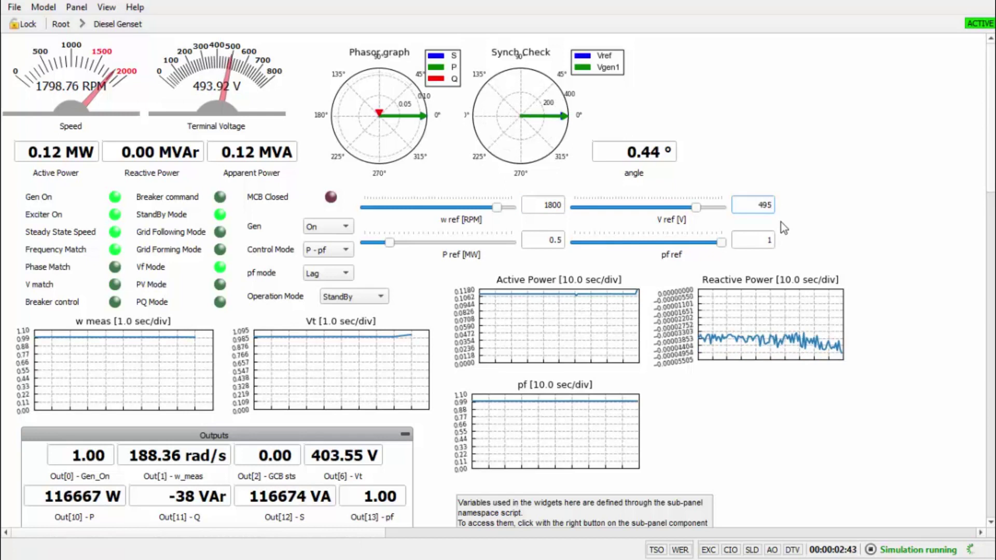
{"action": "left_click", "coordinate": [192, 93]}
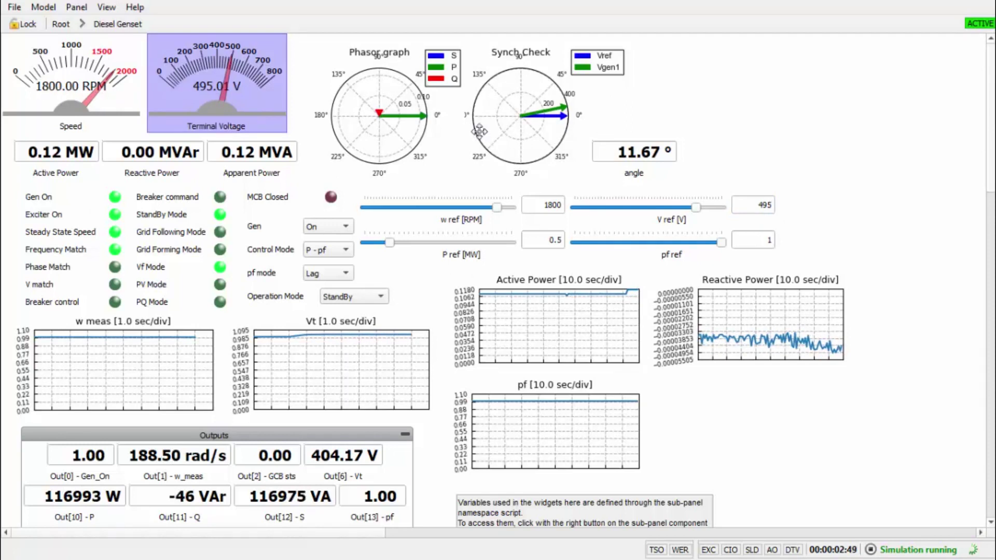
Step: Return the voltage reference V ref to 480 V
{"action": "double_click", "coordinate": [761, 208]}
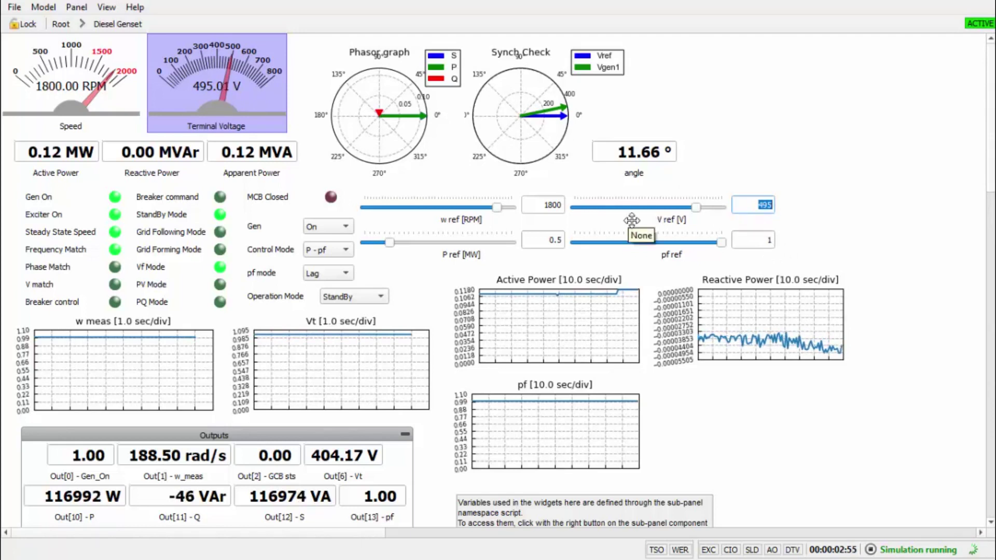
{"action": "left_click", "coordinate": [649, 224]}
{"action": "left_click", "coordinate": [764, 206]}
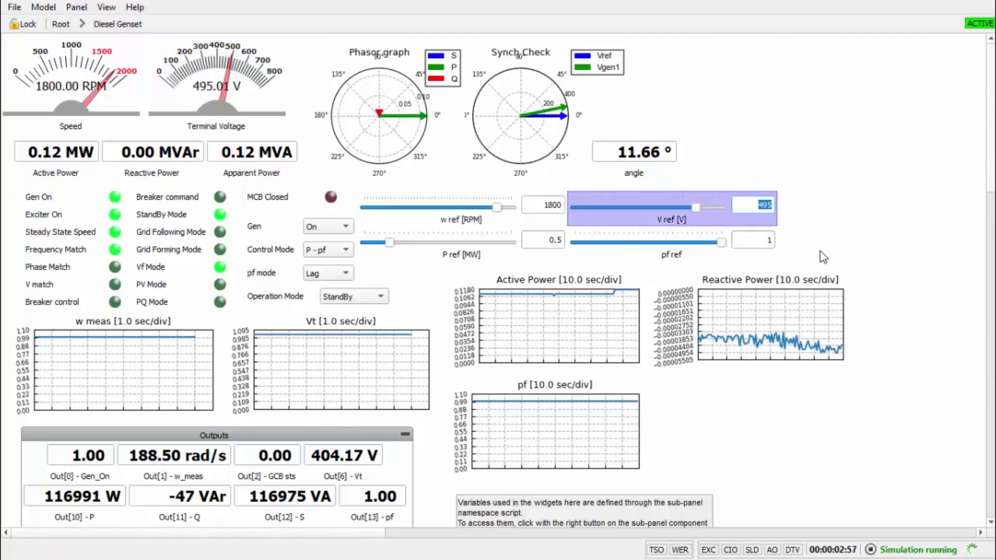
{"action": "key", "text": "BackSpace"}
{"action": "key", "text": "BackSpace"}
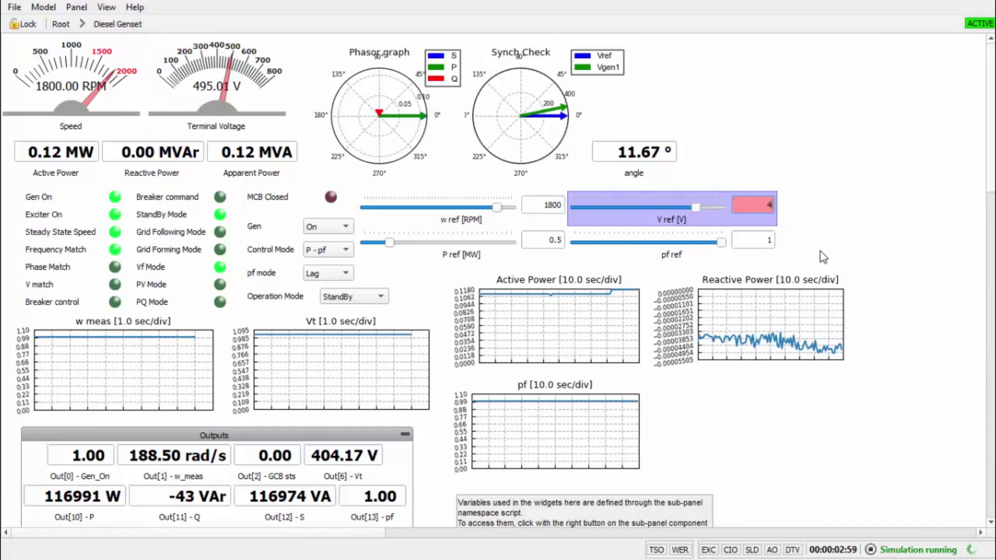
{"action": "type", "text": "80"}
{"action": "key", "text": "Return"}
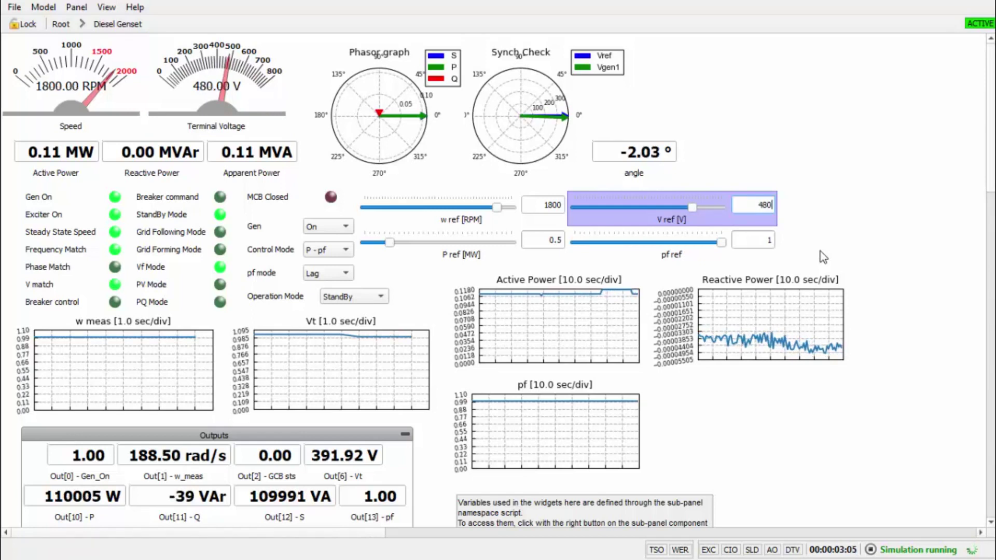
Step: Switch the genset's Operation Mode from StandBy to Grid Following
{"action": "left_click", "coordinate": [821, 251]}
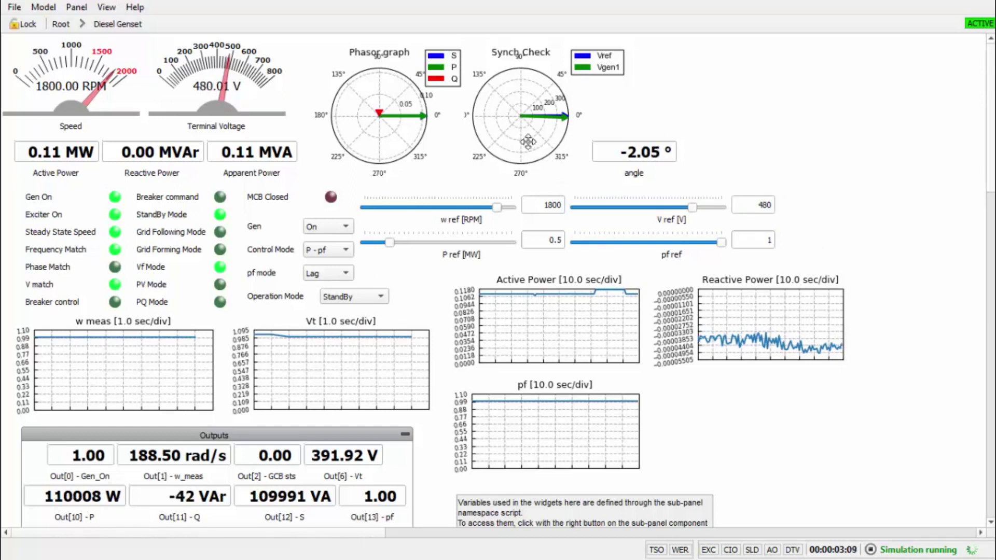
{"action": "left_click", "coordinate": [286, 298]}
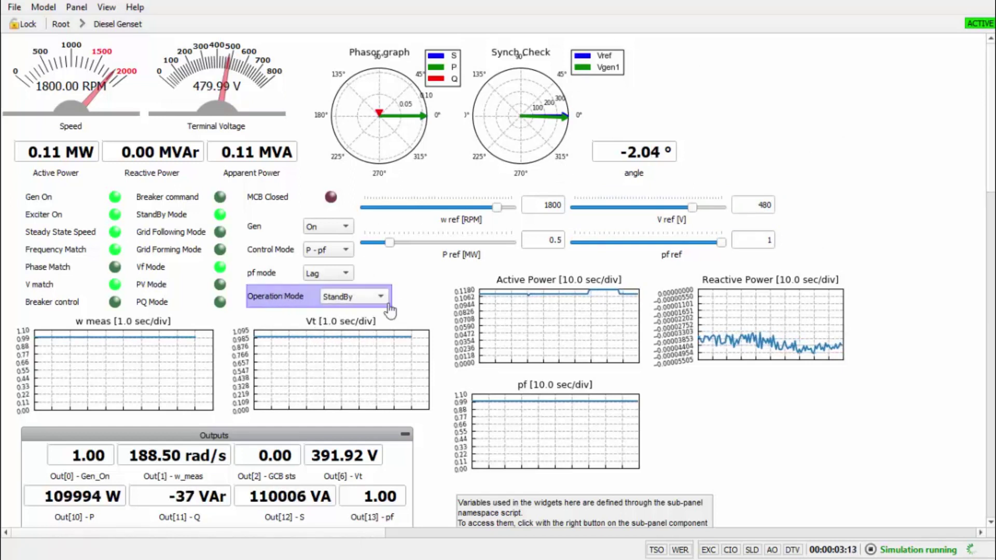
{"action": "left_click", "coordinate": [370, 305]}
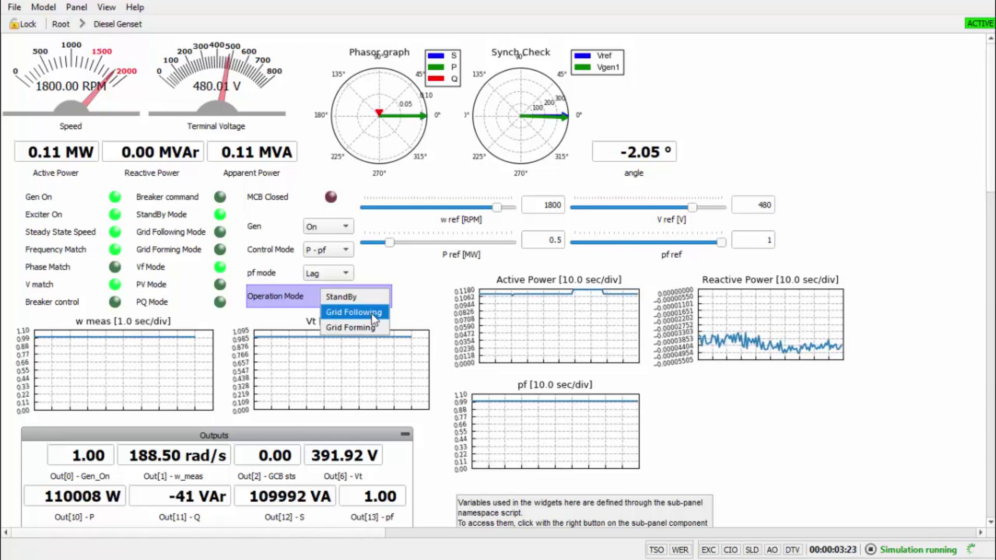
{"action": "left_click", "coordinate": [372, 314]}
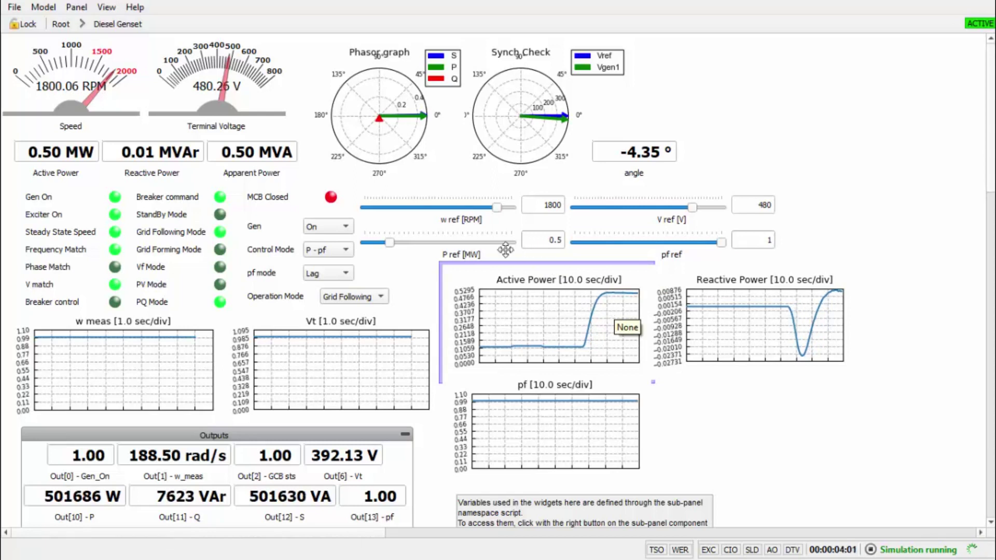
Step: Raise the active power reference P ref from 0.5 to 1.0 MW
{"action": "double_click", "coordinate": [542, 239]}
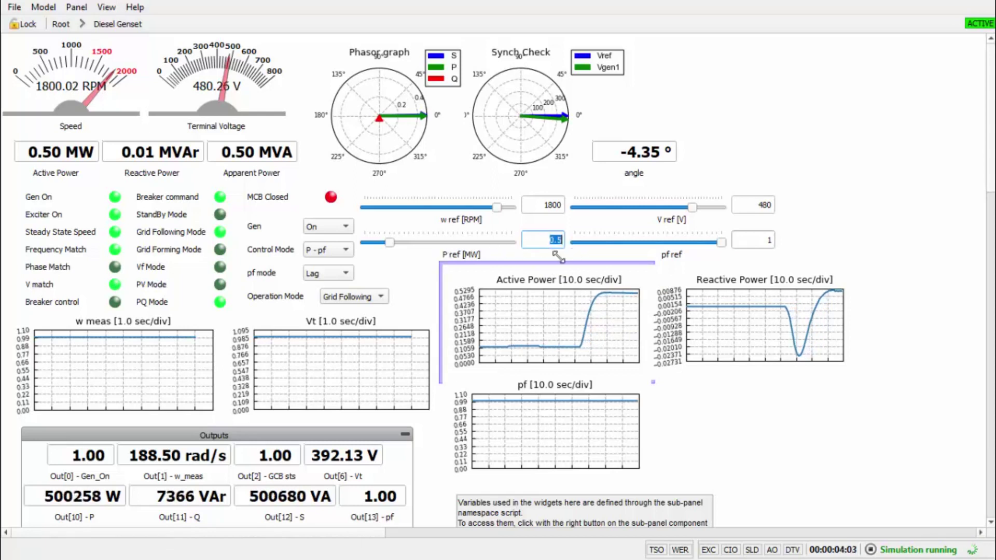
{"action": "type", "text": "1.0"}
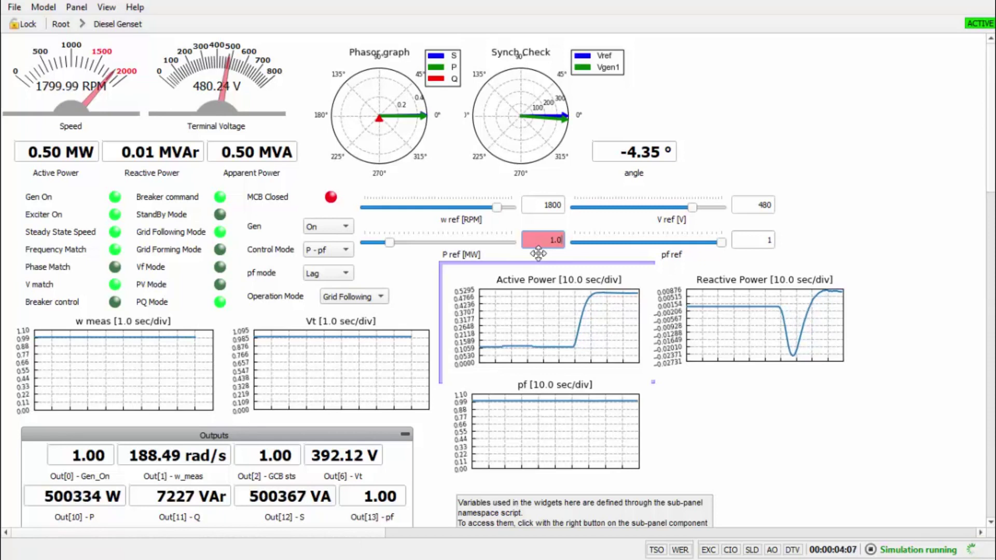
{"action": "key", "text": "Return"}
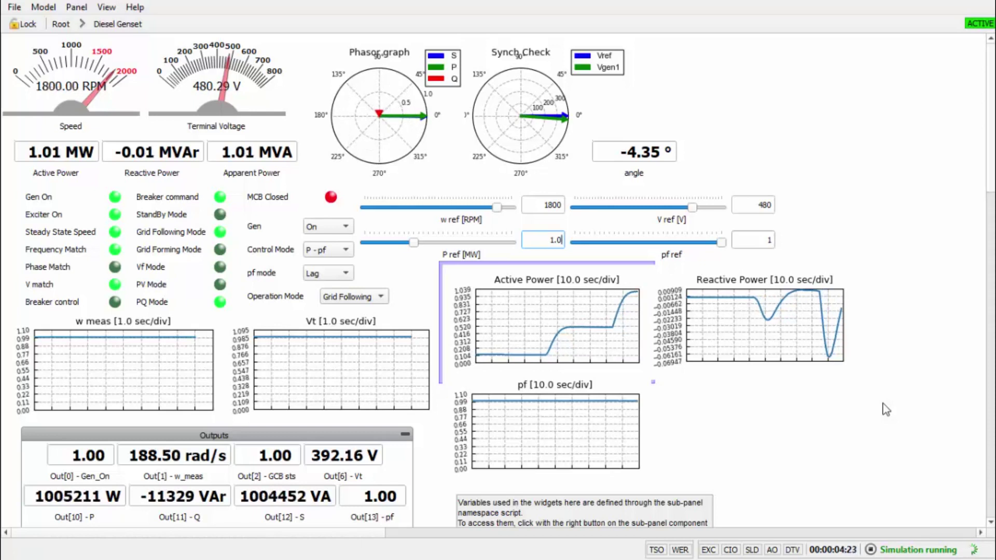
Step: Lower the power factor reference to 0.93 and inspect the Reactive Power and pf plots
{"action": "left_click", "coordinate": [882, 229]}
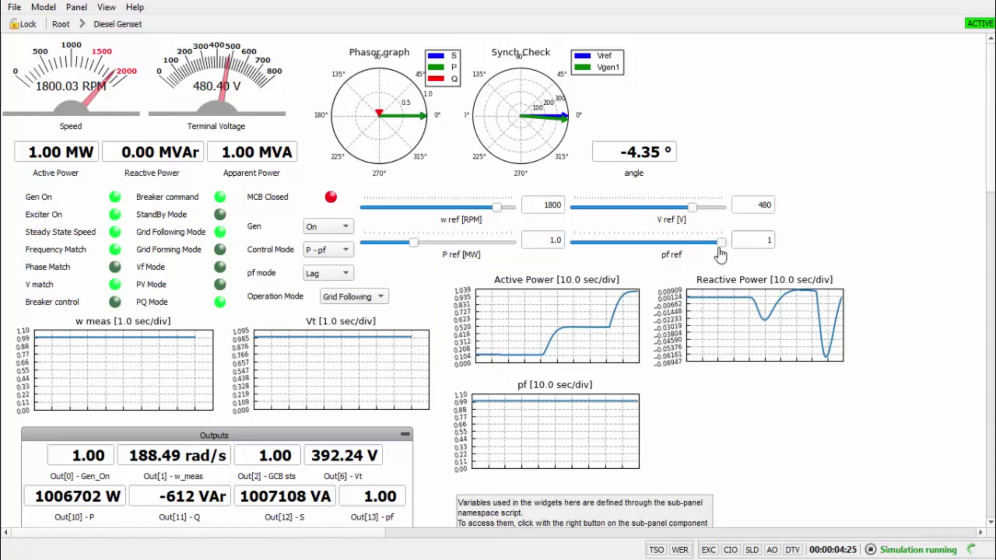
{"action": "left_click", "coordinate": [721, 254]}
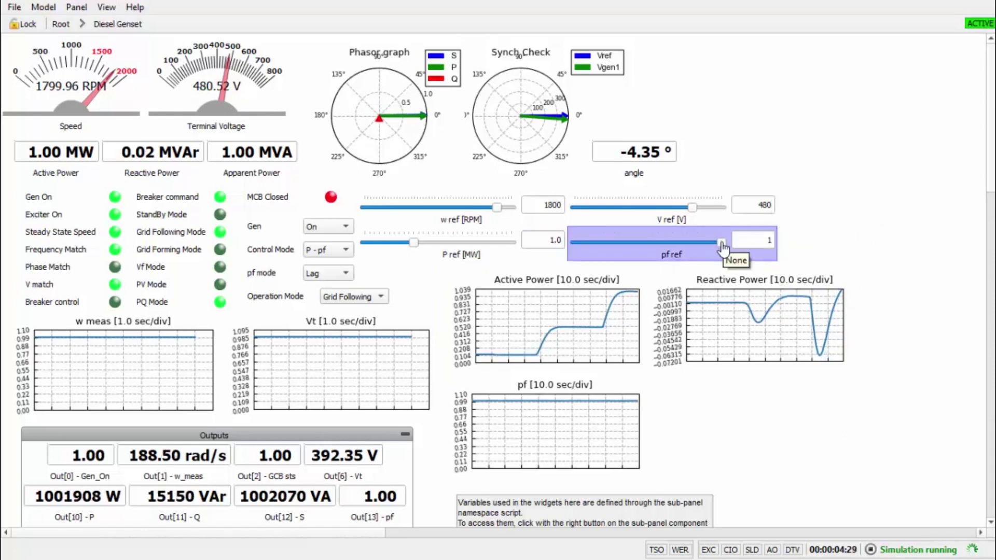
{"action": "left_click", "coordinate": [514, 425]}
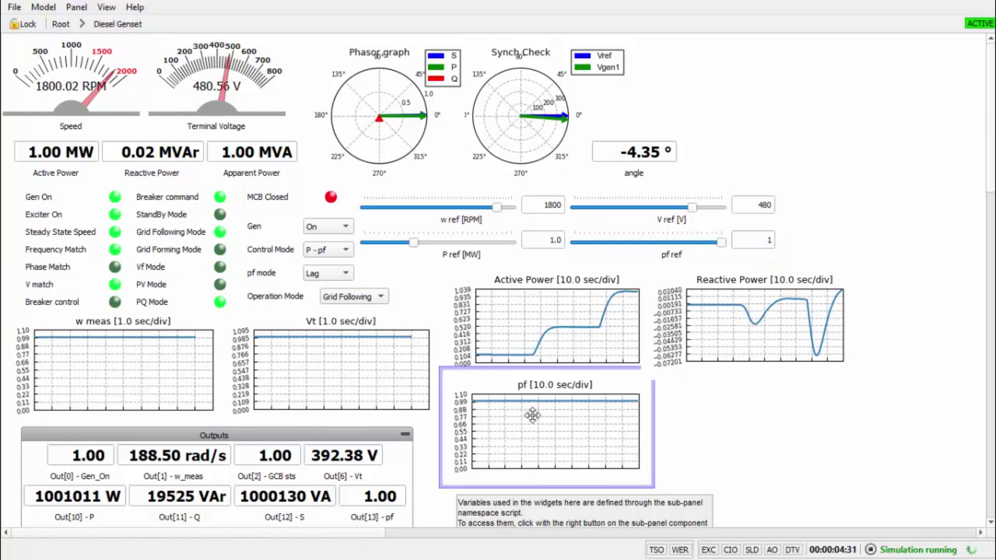
{"action": "left_click", "coordinate": [742, 329]}
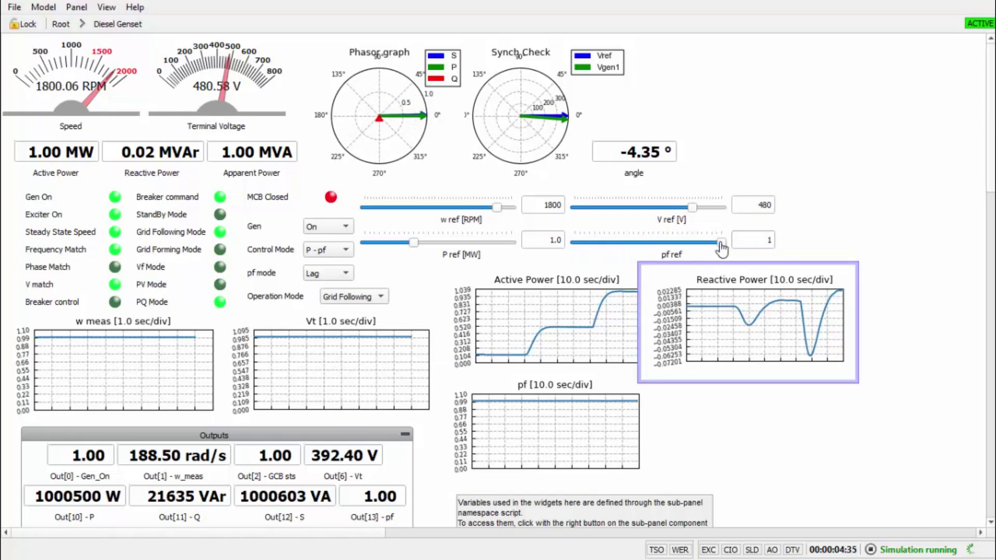
{"action": "left_click_drag", "start_coordinate": [721, 248], "coordinate": [687, 253]}
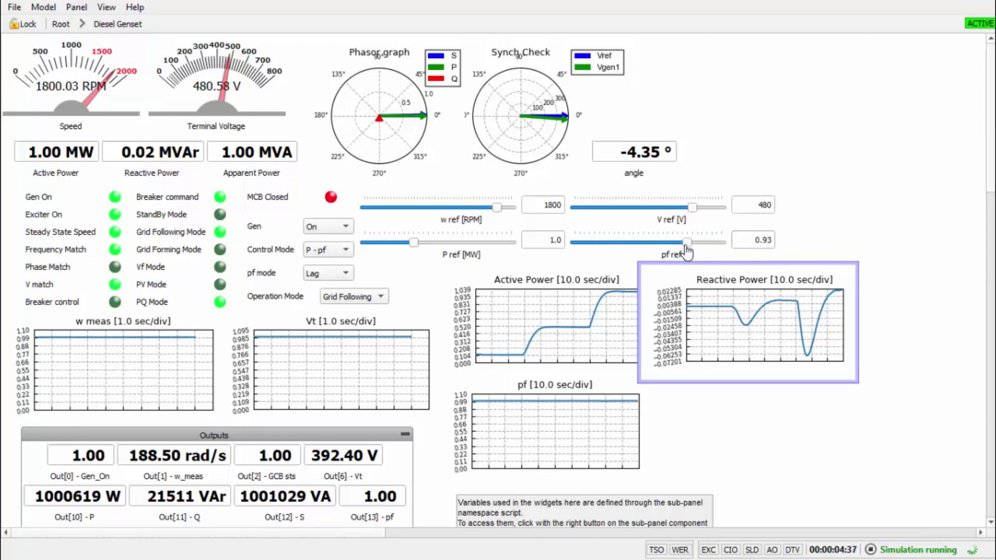
{"action": "left_click", "coordinate": [822, 251]}
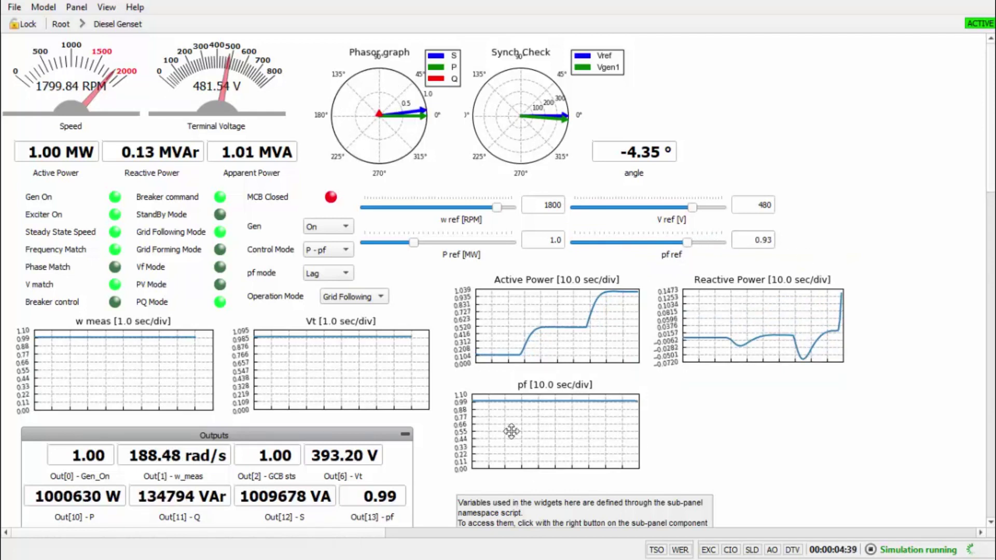
{"action": "left_click", "coordinate": [543, 419]}
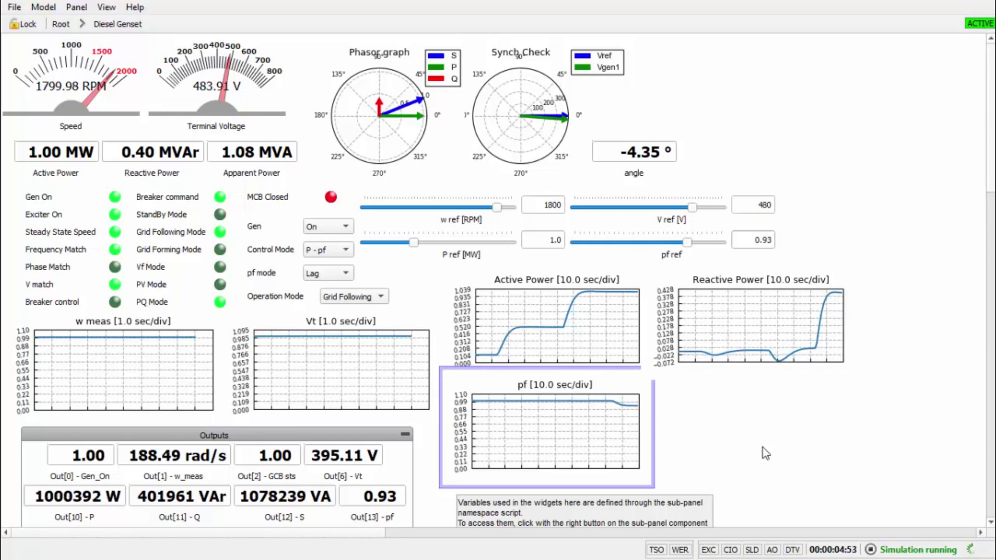
Step: Switch the genset pf mode to Lead and watch reactive power swing to about -0.39 MVAr
{"action": "left_click", "coordinate": [259, 274]}
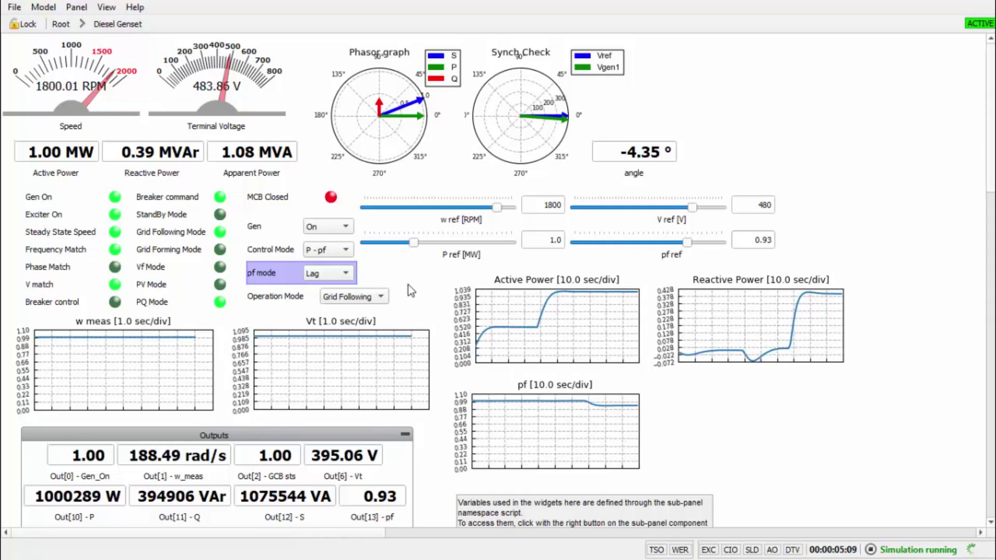
{"action": "left_click", "coordinate": [329, 274]}
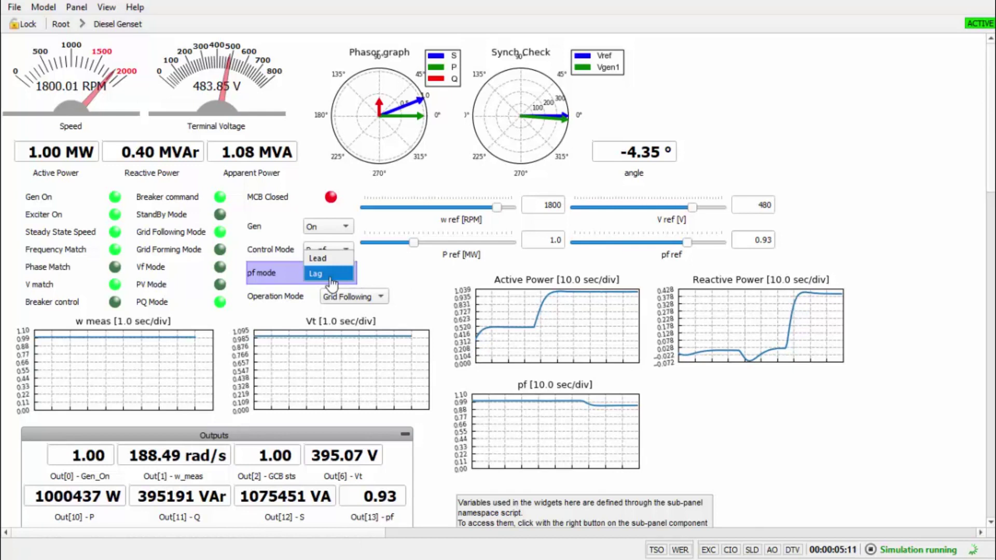
{"action": "left_click", "coordinate": [324, 261]}
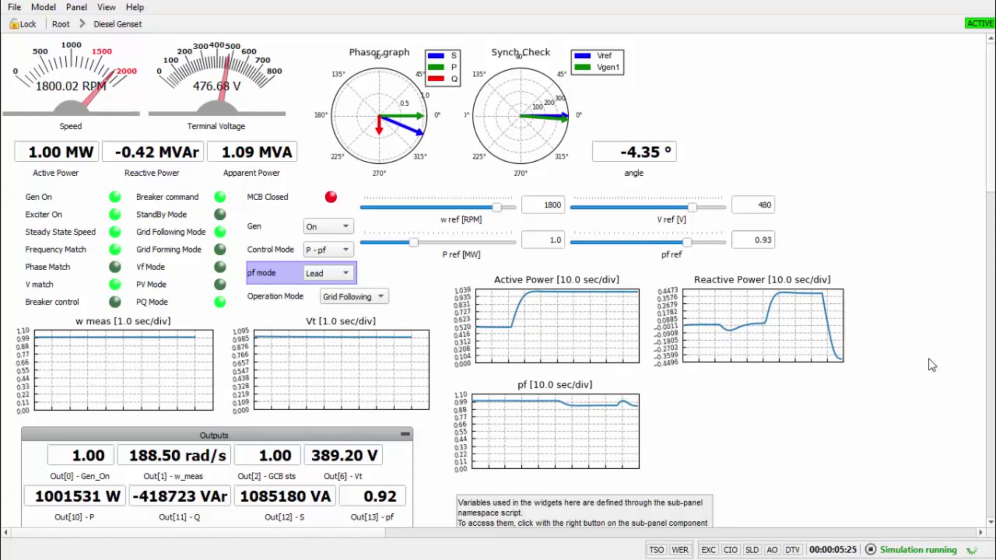
{"action": "left_click", "coordinate": [565, 434]}
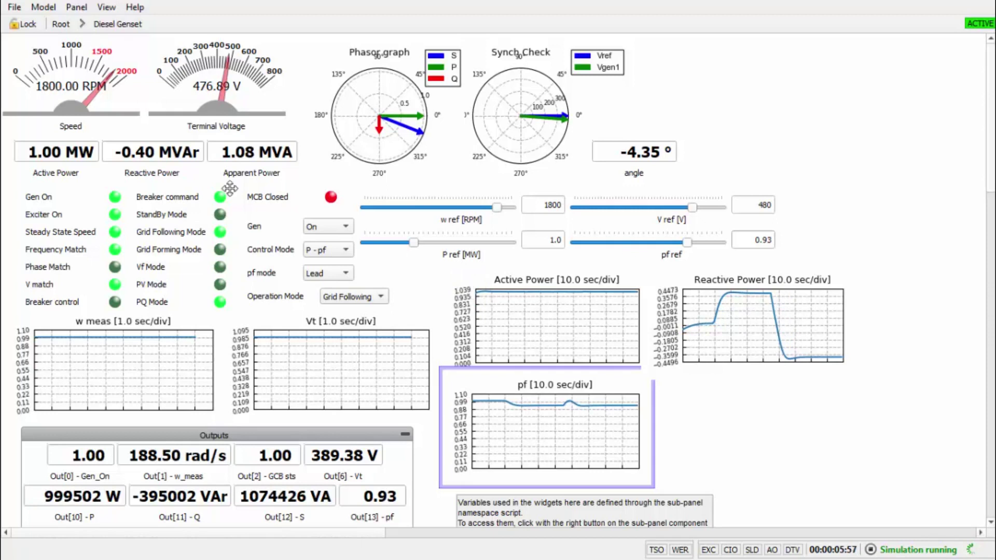
Step: Return to the Root panel and open the Diesel Genset tile's Properties, selecting its sub-panel name
{"action": "left_click", "coordinate": [66, 29]}
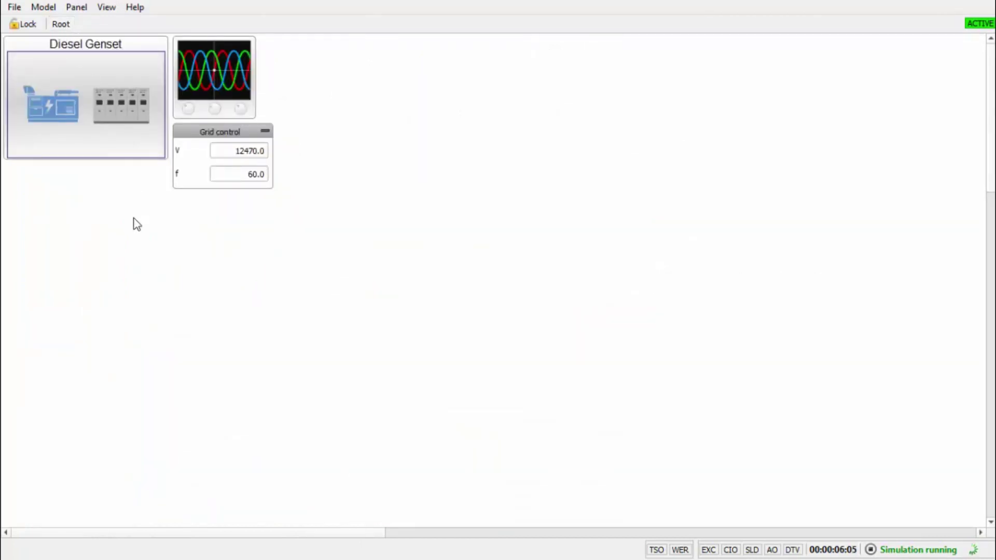
{"action": "left_click", "coordinate": [106, 109]}
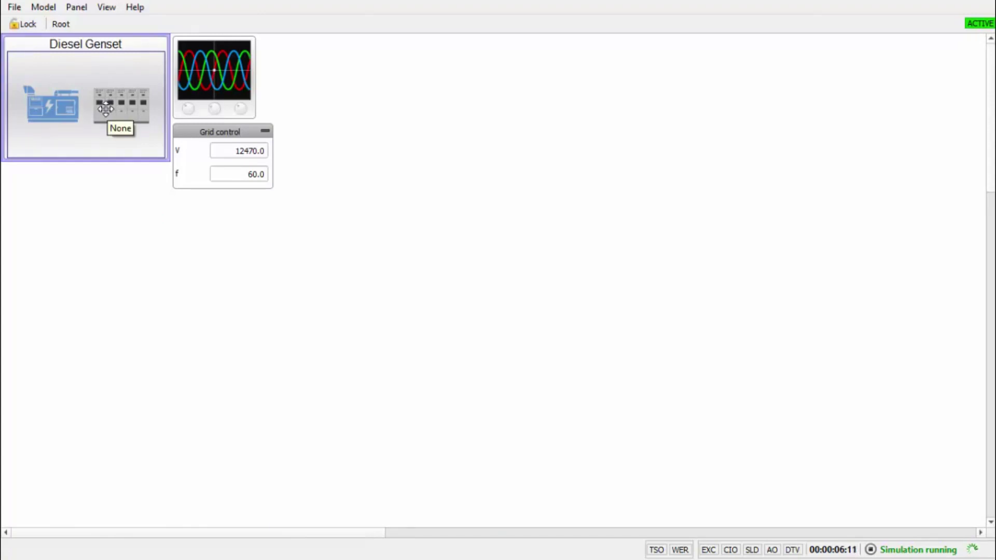
{"action": "right_click", "coordinate": [105, 109]}
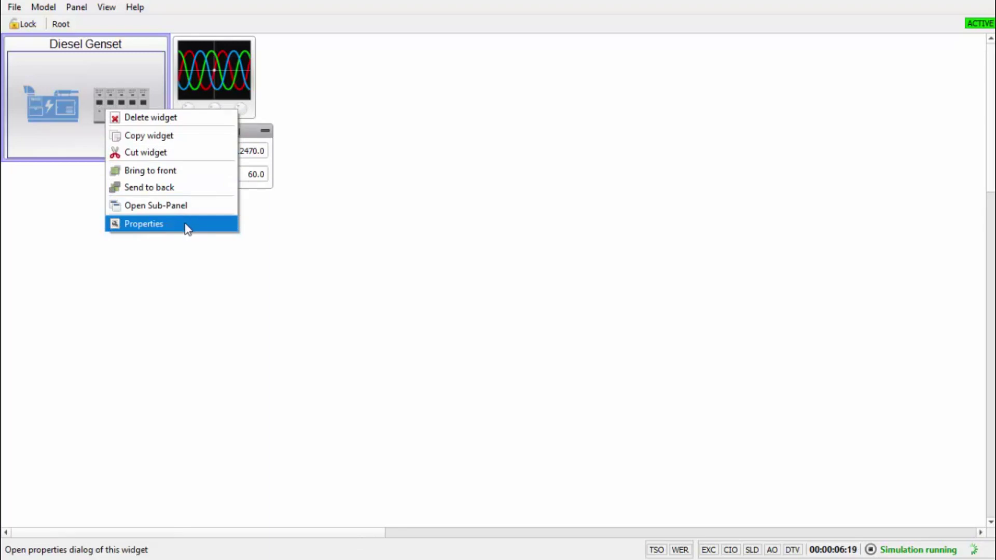
{"action": "left_click", "coordinate": [171, 224]}
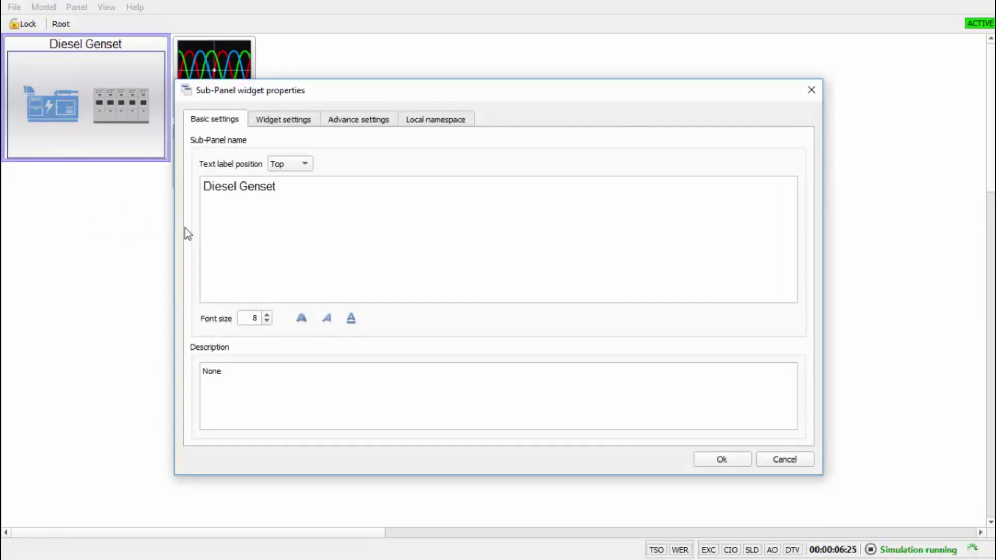
{"action": "left_click_drag", "start_coordinate": [354, 190], "coordinate": [179, 191]}
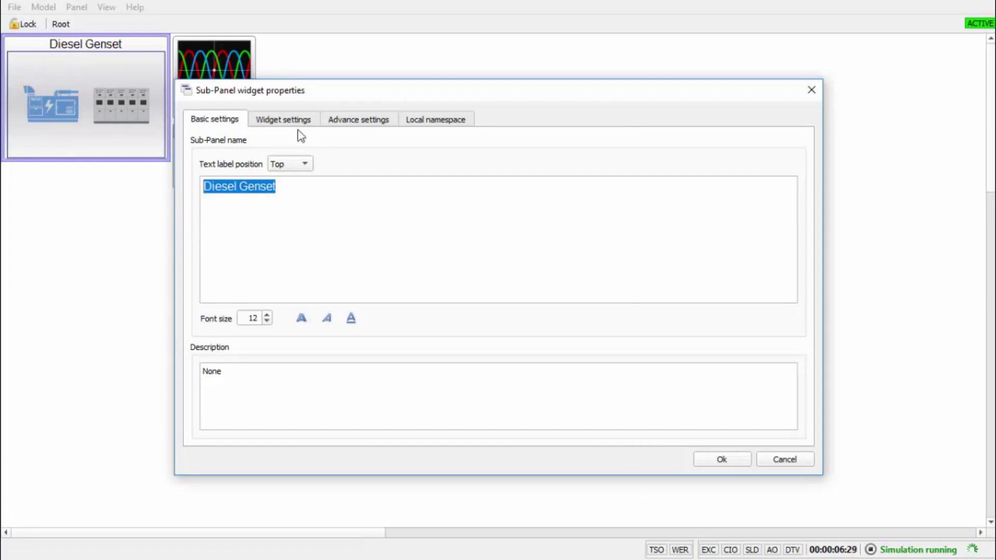
Step: Review the local namespace path definitions Diesel_Gen., DG_in. and DG_out. in the sub-panel script
{"action": "left_click", "coordinate": [428, 125]}
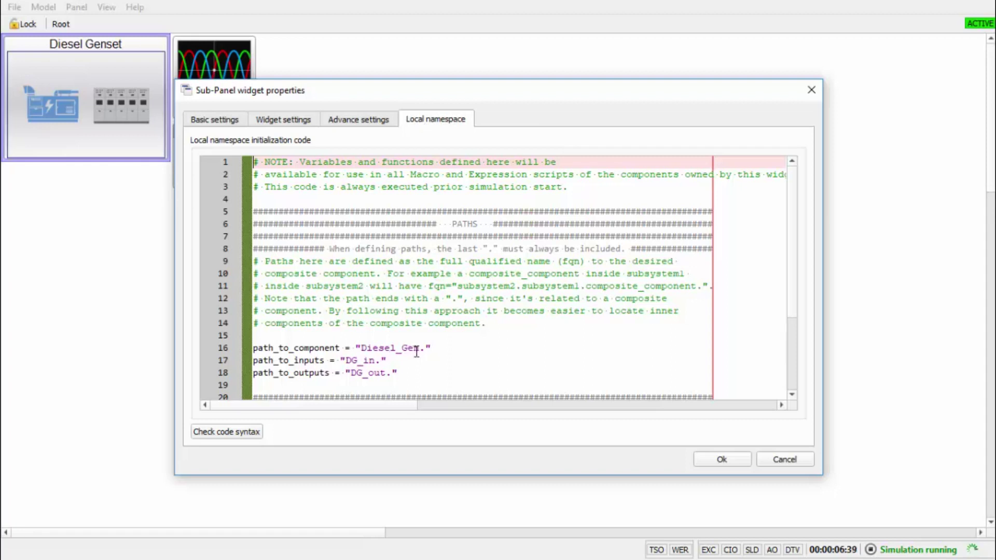
{"action": "left_click_drag", "start_coordinate": [423, 376], "coordinate": [254, 337]}
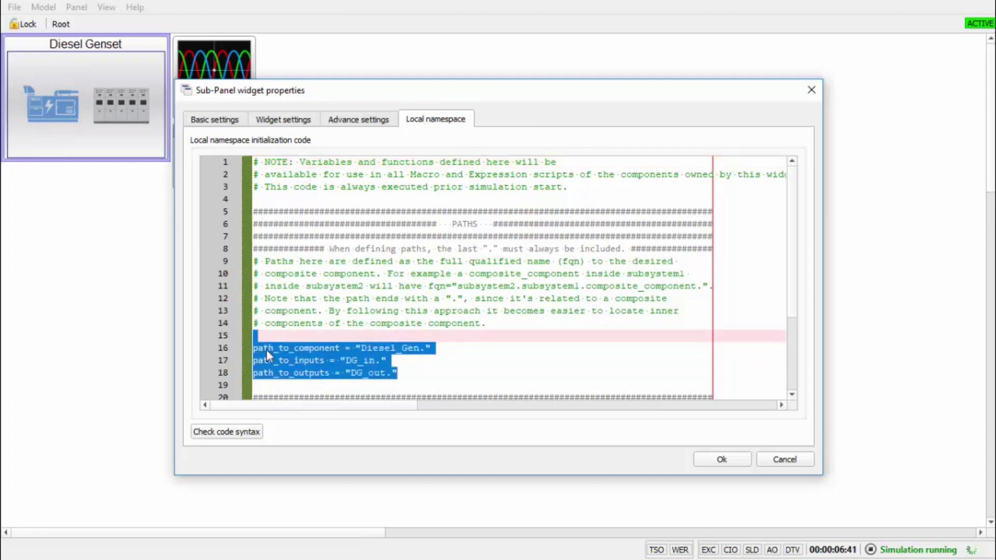
{"action": "left_click", "coordinate": [468, 359]}
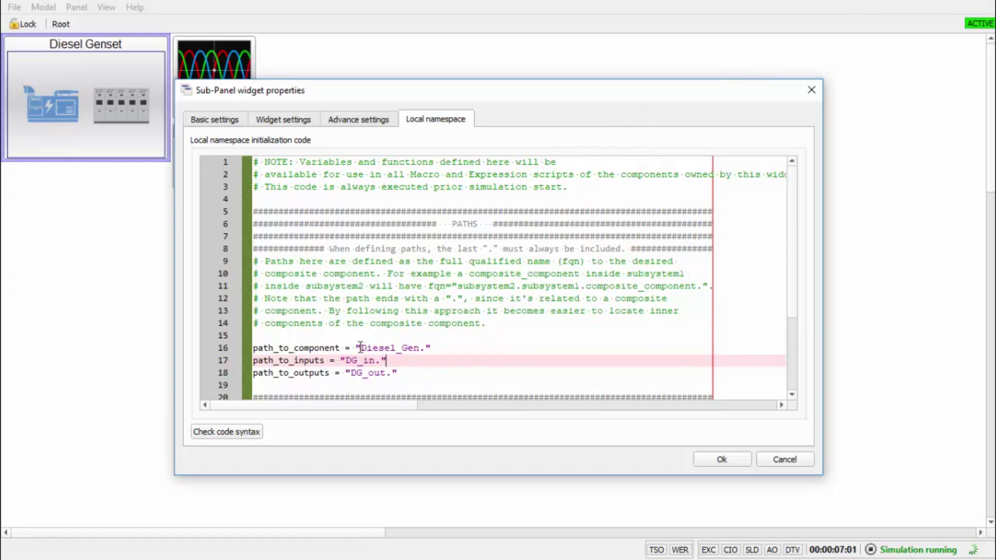
{"action": "left_click_drag", "start_coordinate": [360, 348], "coordinate": [421, 351]}
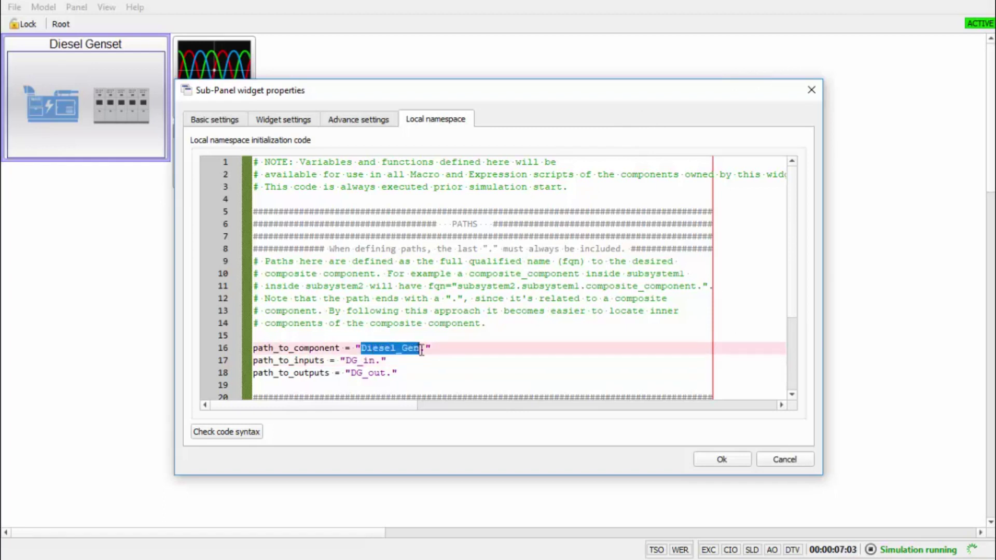
{"action": "left_click", "coordinate": [367, 361]}
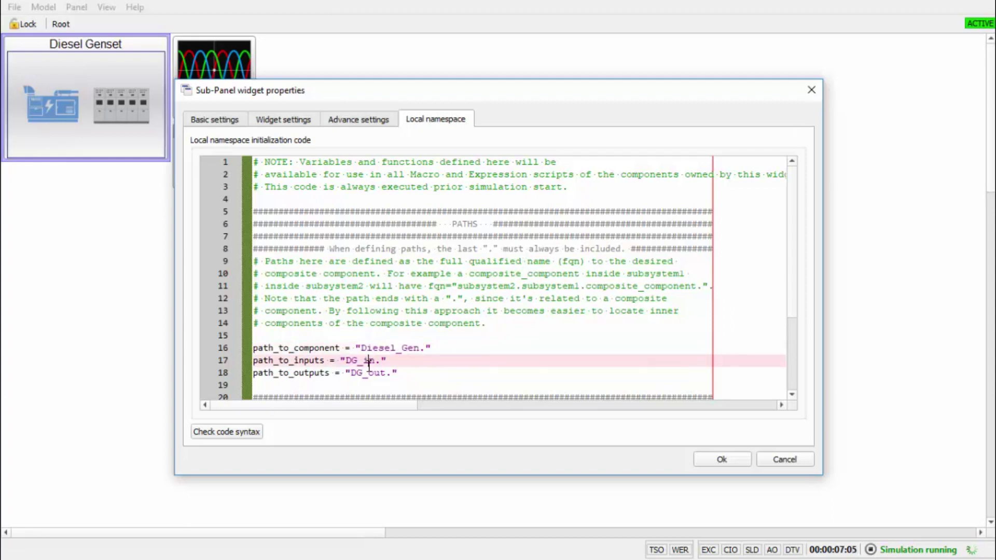
{"action": "left_click_drag", "start_coordinate": [349, 361], "coordinate": [380, 373]}
{"action": "left_click", "coordinate": [449, 373]}
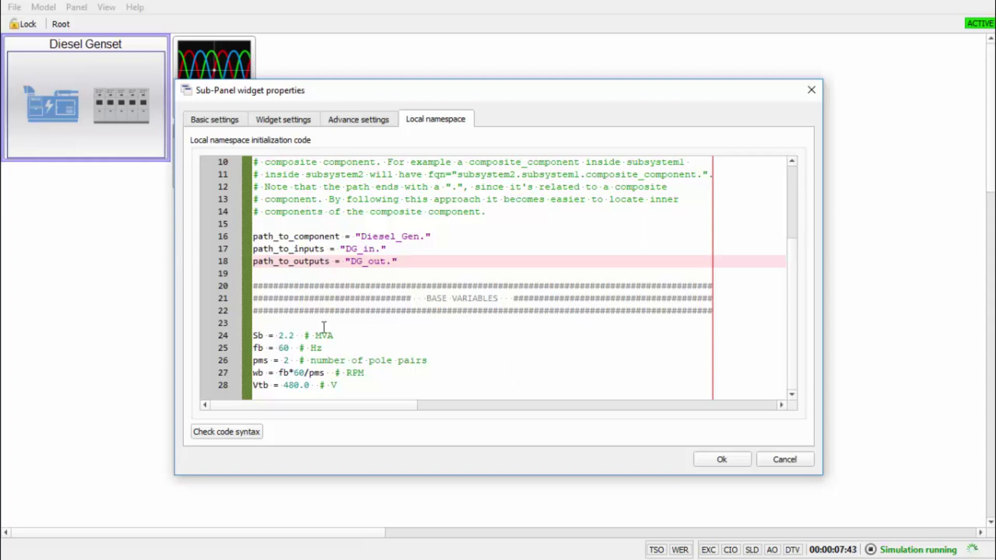
Step: Review base values Sb = 2.2 MVA and fb = 60 Hz, then cancel the properties dialog
{"action": "left_click_drag", "start_coordinate": [337, 335], "coordinate": [252, 335]}
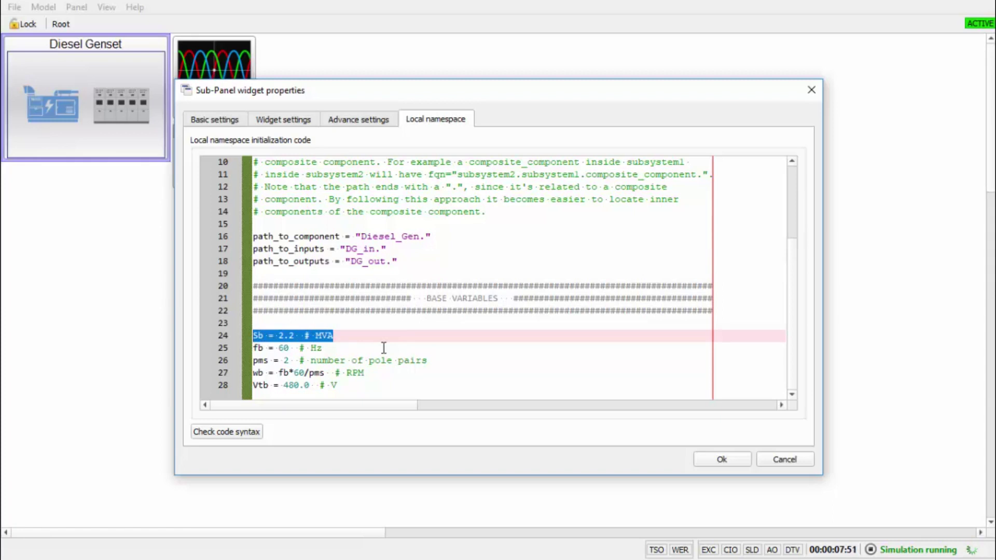
{"action": "left_click_drag", "start_coordinate": [323, 347], "coordinate": [251, 349]}
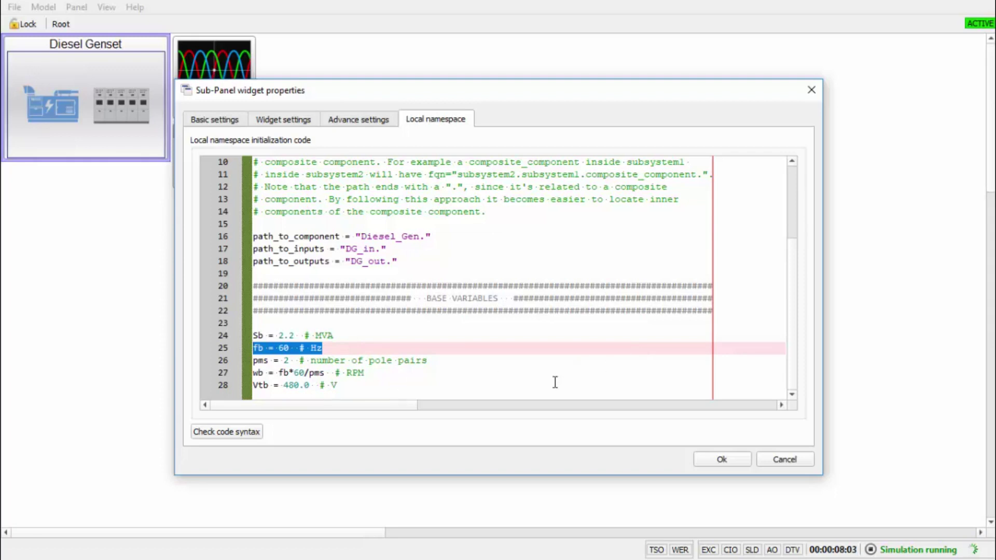
{"action": "left_click", "coordinate": [794, 456]}
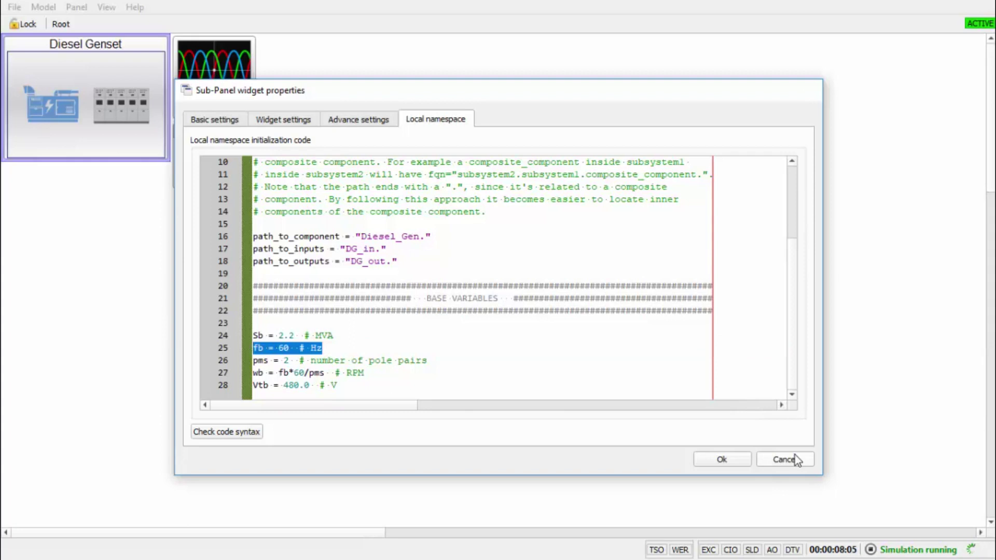